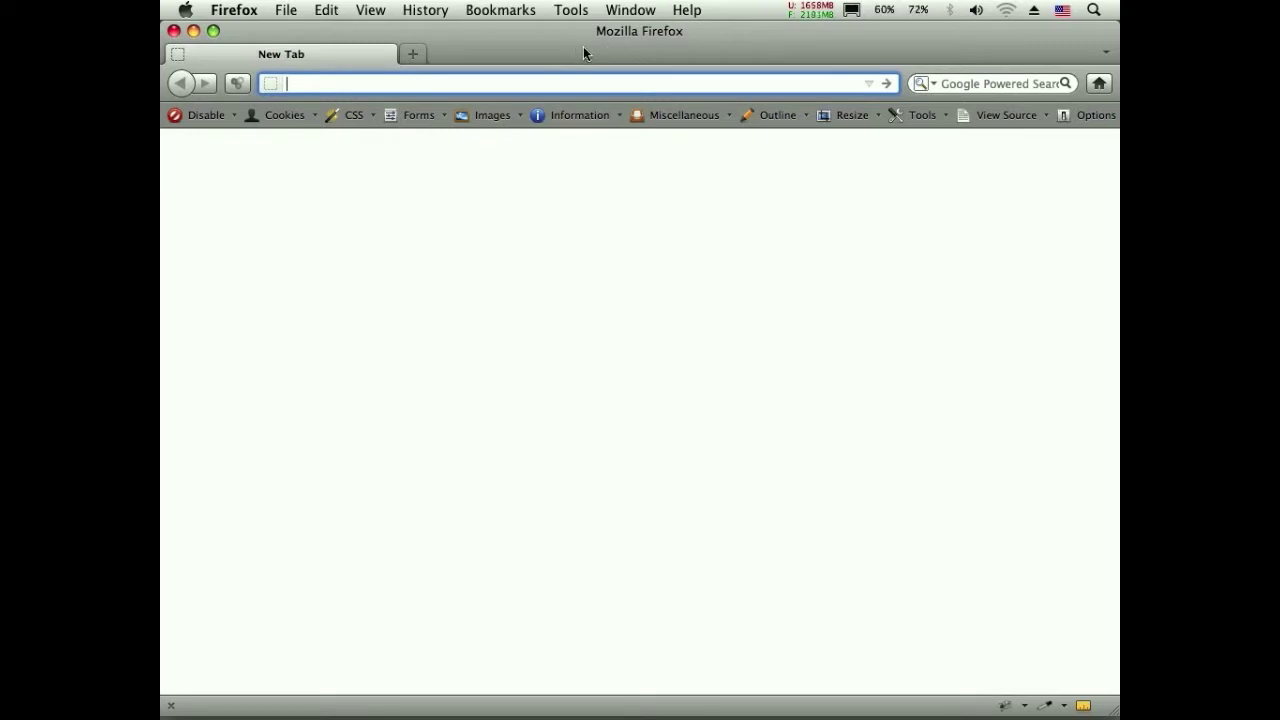
# - Open Firefox's Tools menu from the blank new tab
pyautogui.click(571, 10)
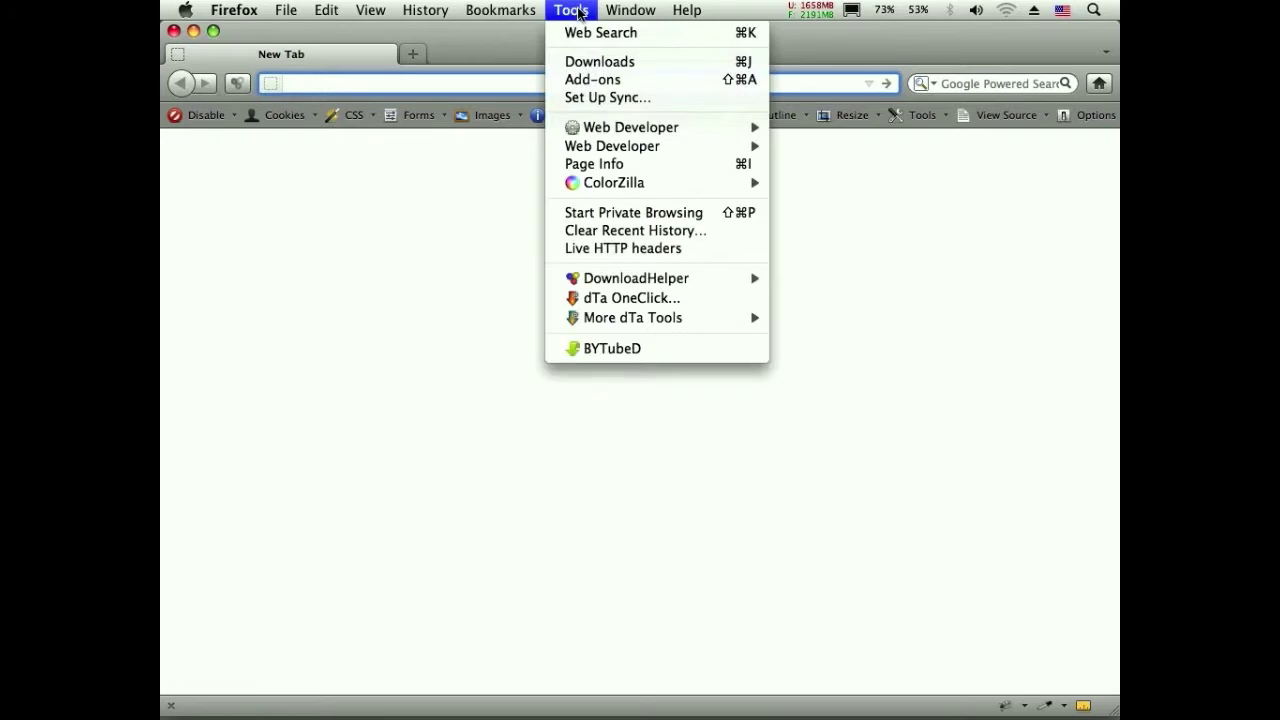
# - Open the Add-ons manager, search 'bytube', and confirm BYTubeD is installed
pyautogui.click(600, 81)
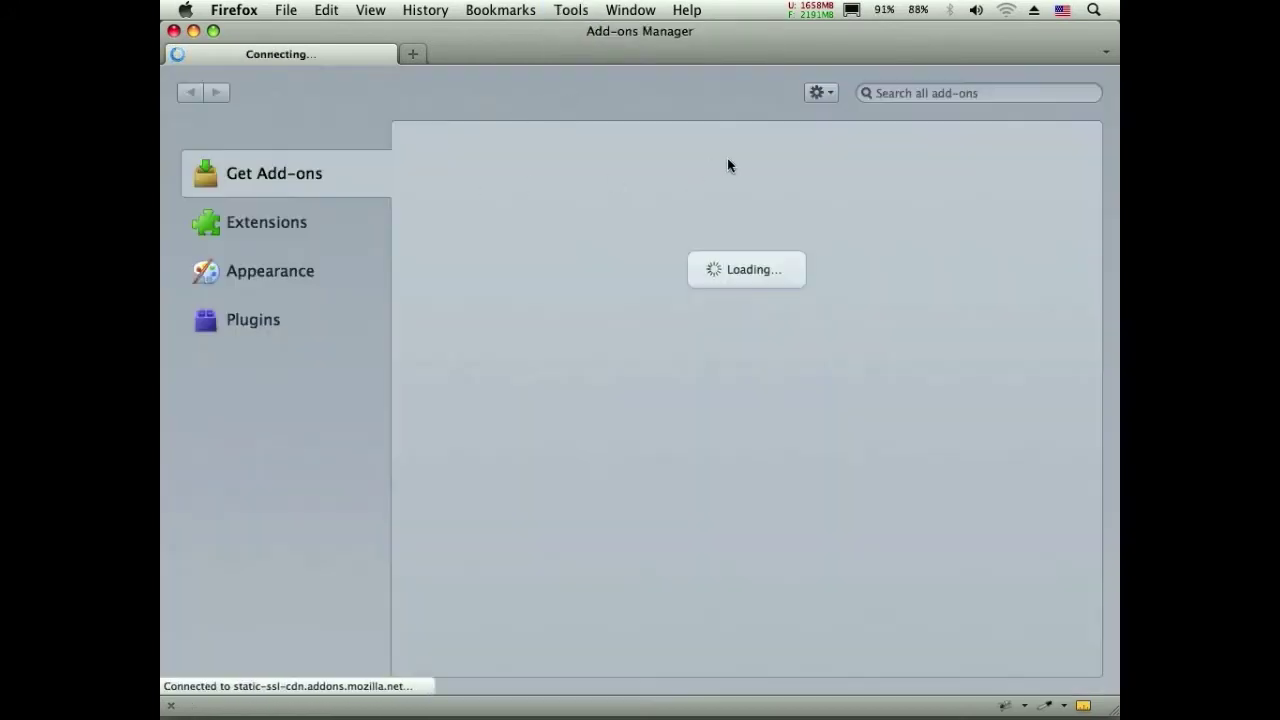
pyautogui.click(914, 96)
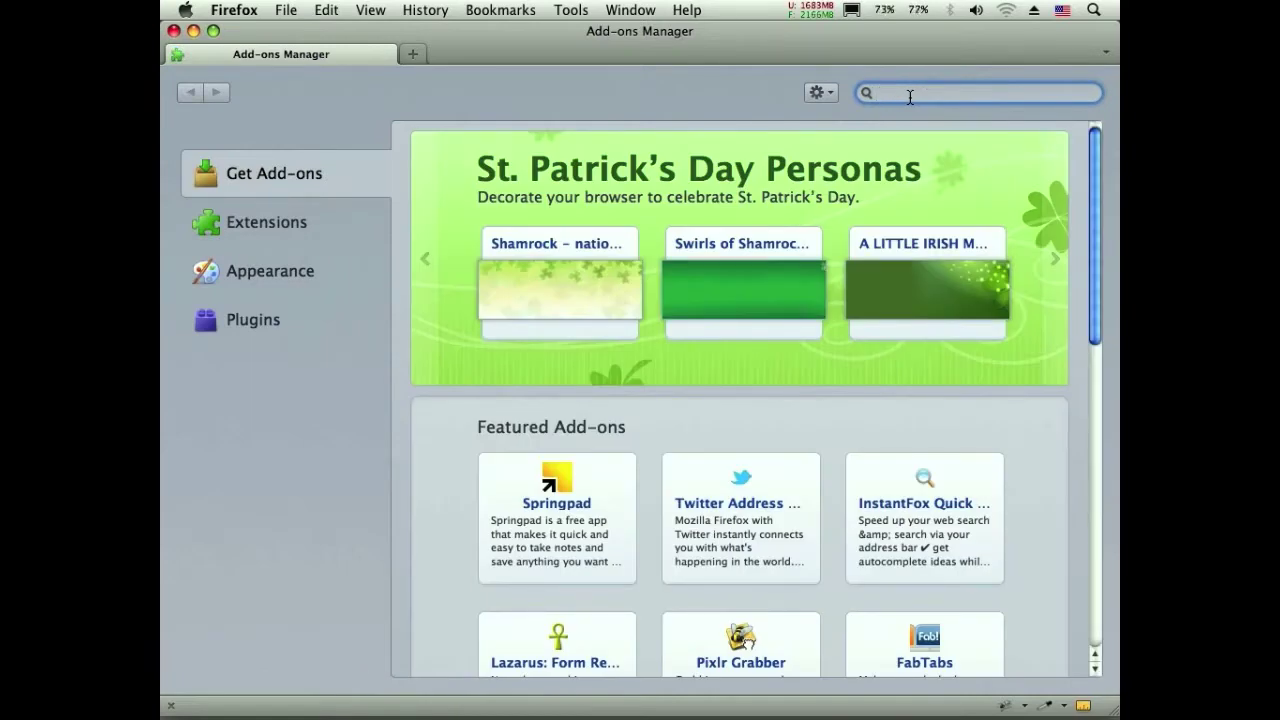
pyautogui.write('bytubed')
pyautogui.press('Return')
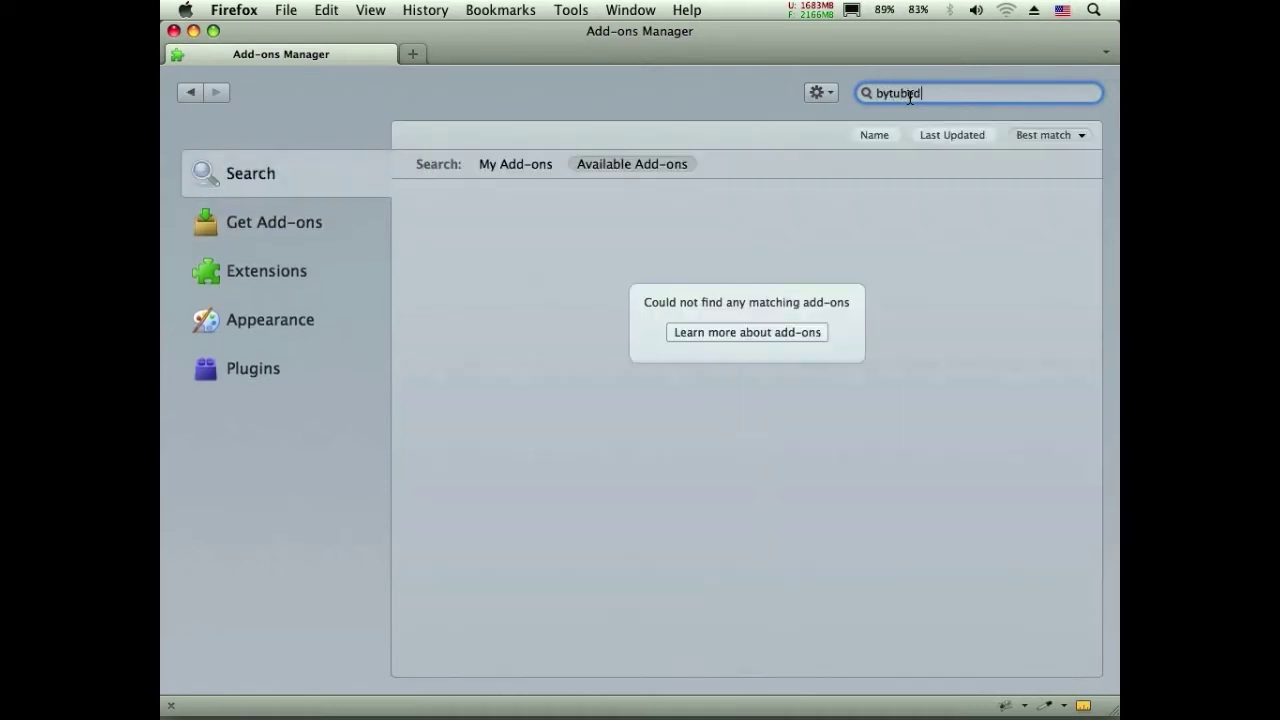
pyautogui.click(517, 165)
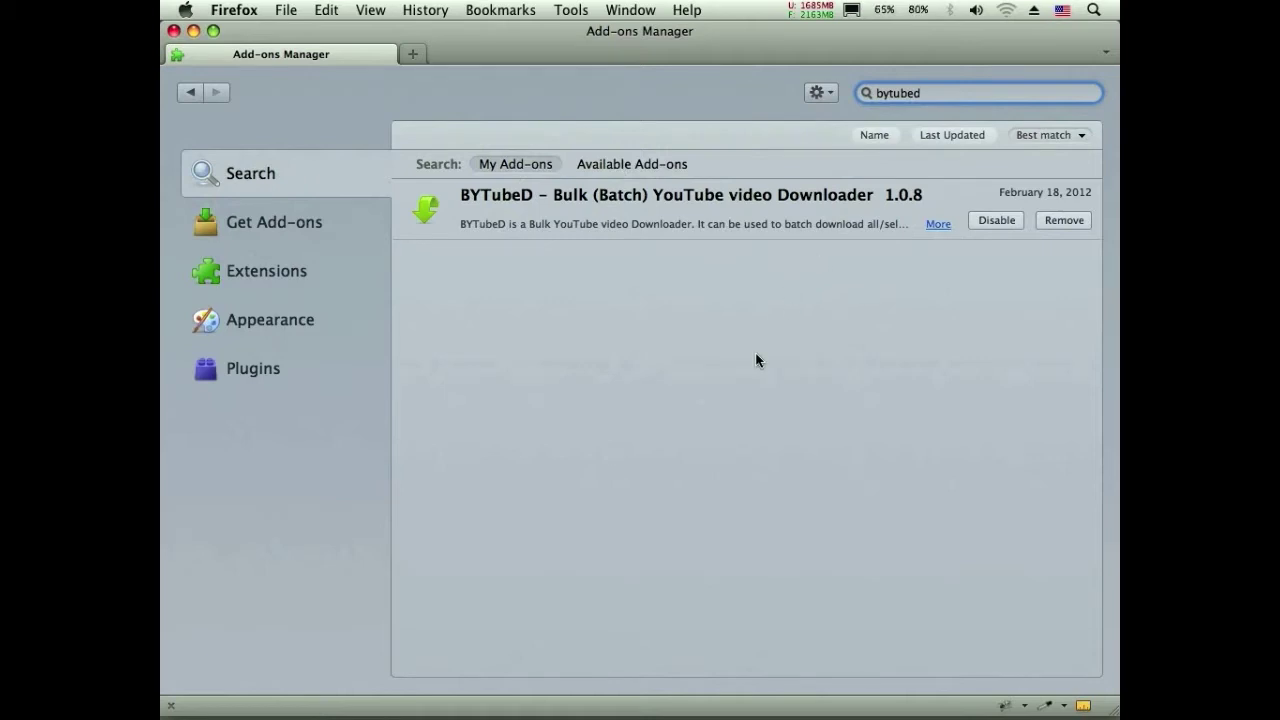
# - Search add-ons for 'downthemall' and check DownThemAll!'s installed and available listings
pyautogui.press('BackSpace')
pyautogui.press('BackSpace')
pyautogui.press('BackSpace')
pyautogui.press('BackSpace')
pyautogui.press('BackSpace')
pyautogui.press('BackSpace')
pyautogui.press('BackSpace')
pyautogui.write('downthemall')
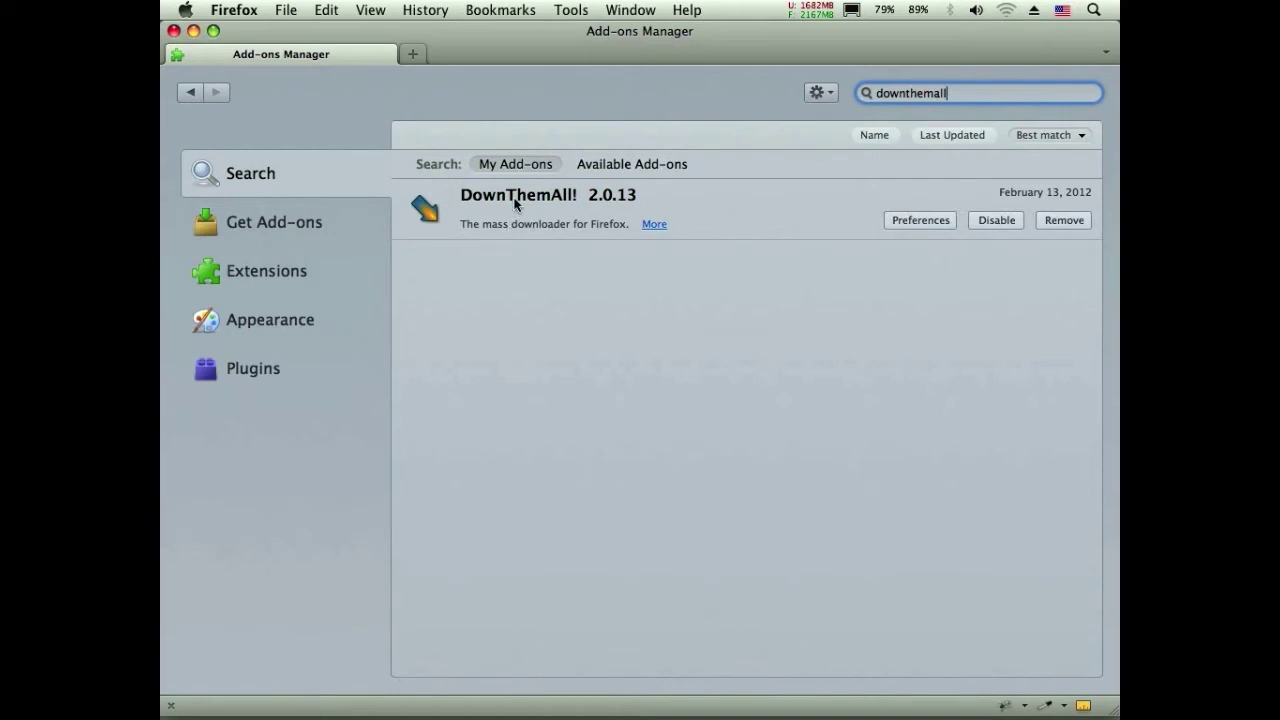
pyautogui.click(652, 165)
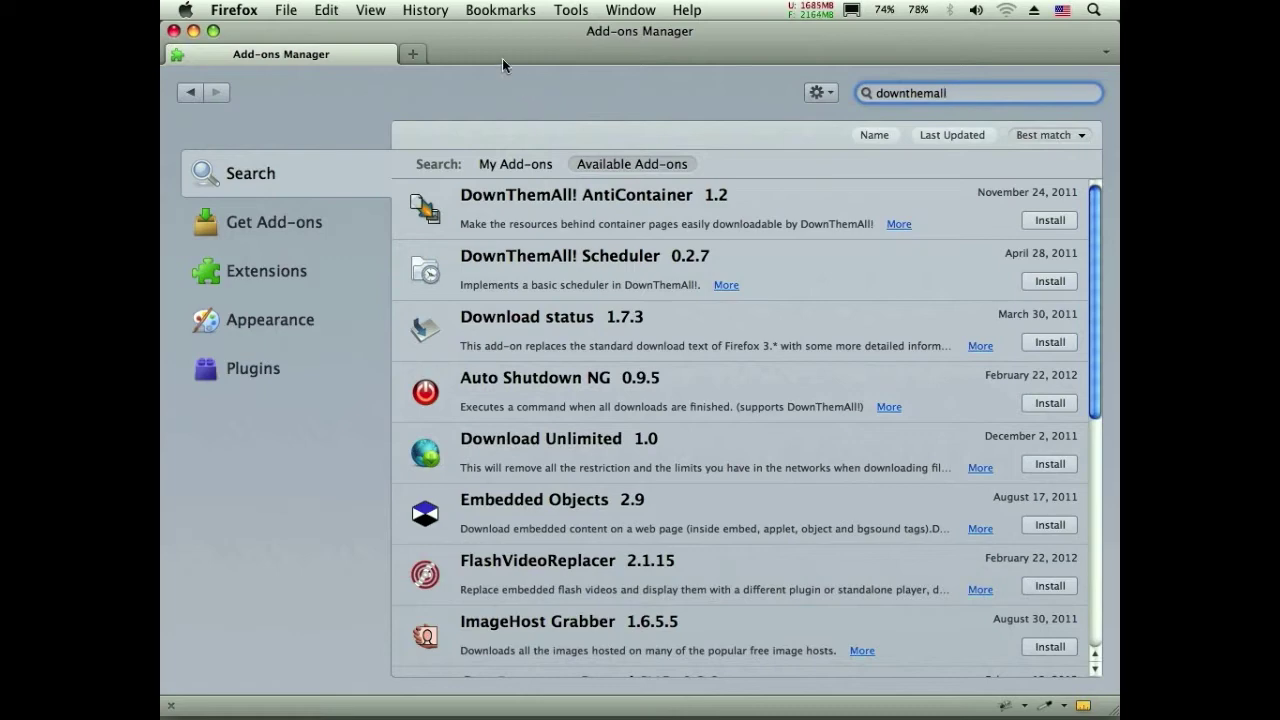
pyautogui.click(508, 12)
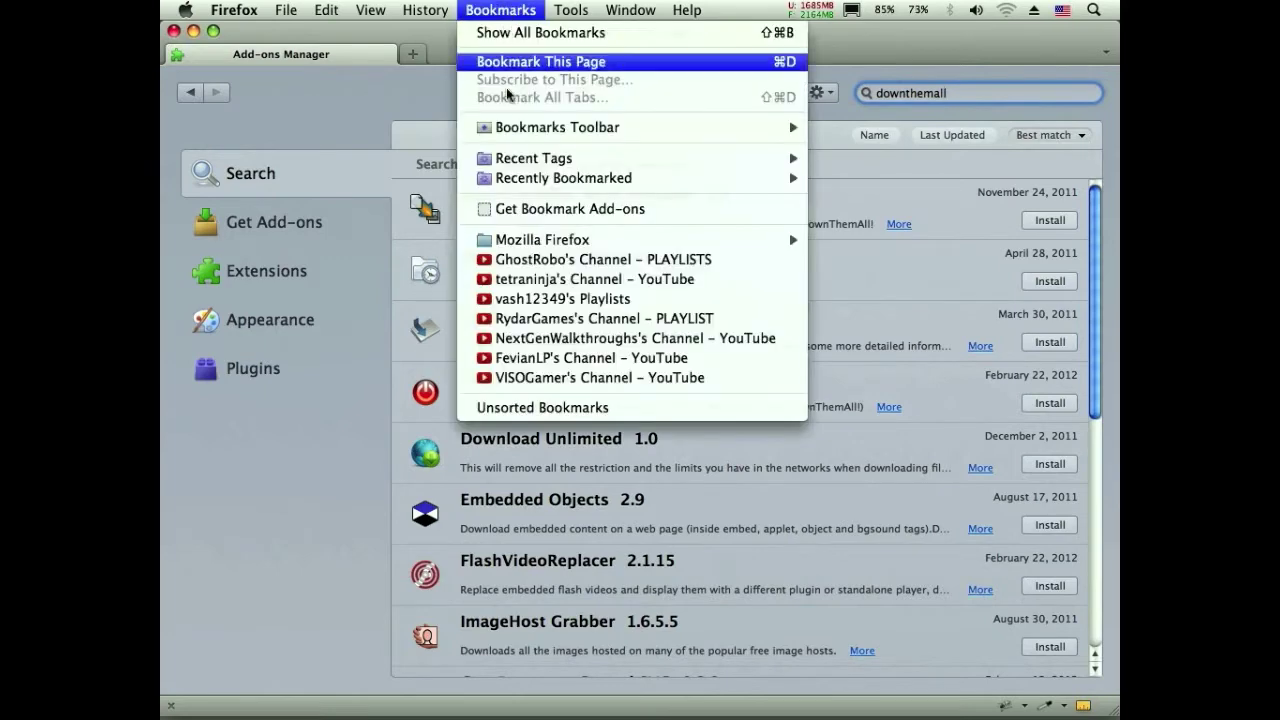
# - Load the bookmarked channel PLAYLISTS page and open the Mass Effect 3 playlist
pyautogui.click(540, 260)
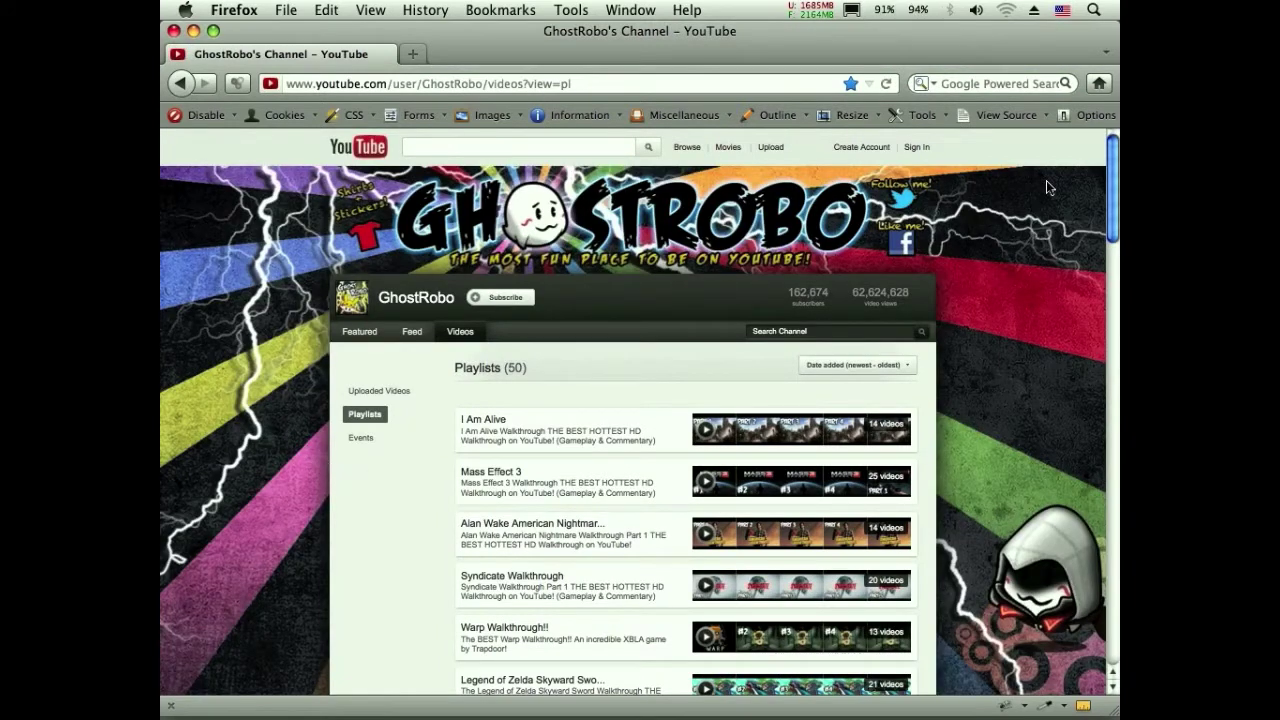
pyautogui.scroll(-1, 1113, 206)
pyautogui.scroll(1, 1113, 206)
pyautogui.moveTo(1106, 207)
pyautogui.mouseDown()
pyautogui.moveTo(1087, 371)
pyautogui.moveTo(1115, 211)
pyautogui.mouseUp()
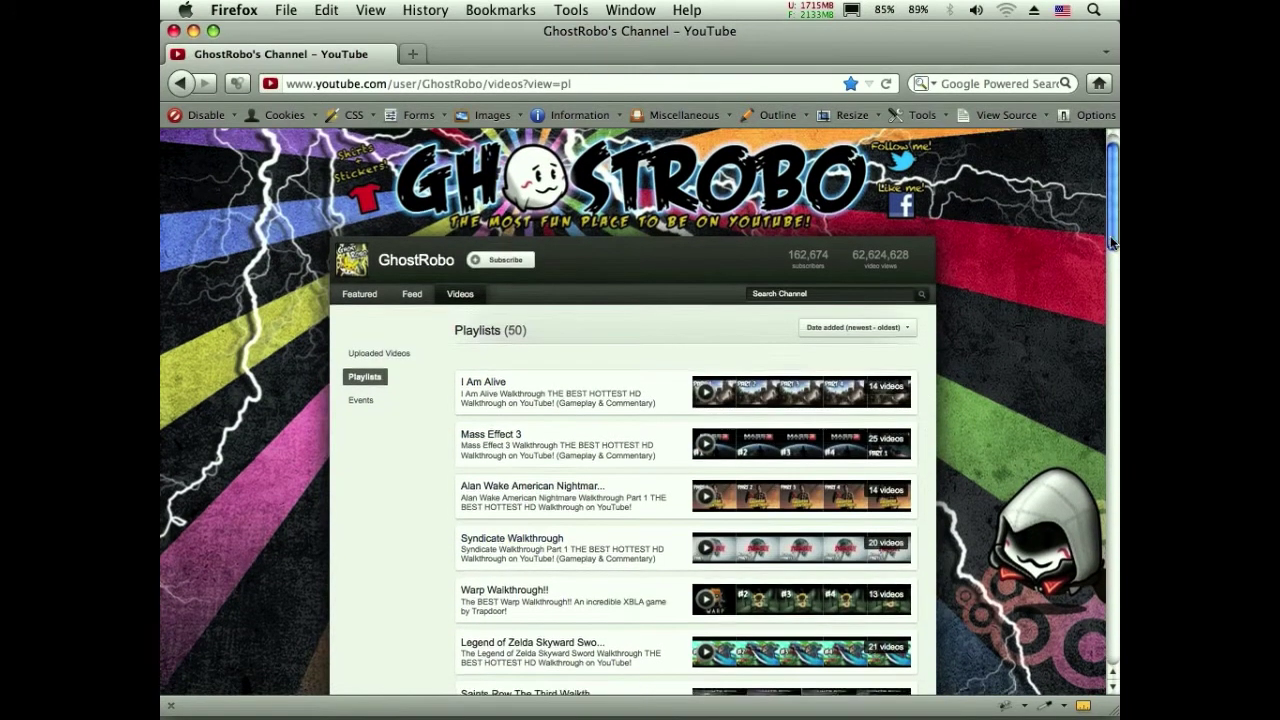
pyautogui.moveTo(1113, 233); pyautogui.dragTo(1110, 252)
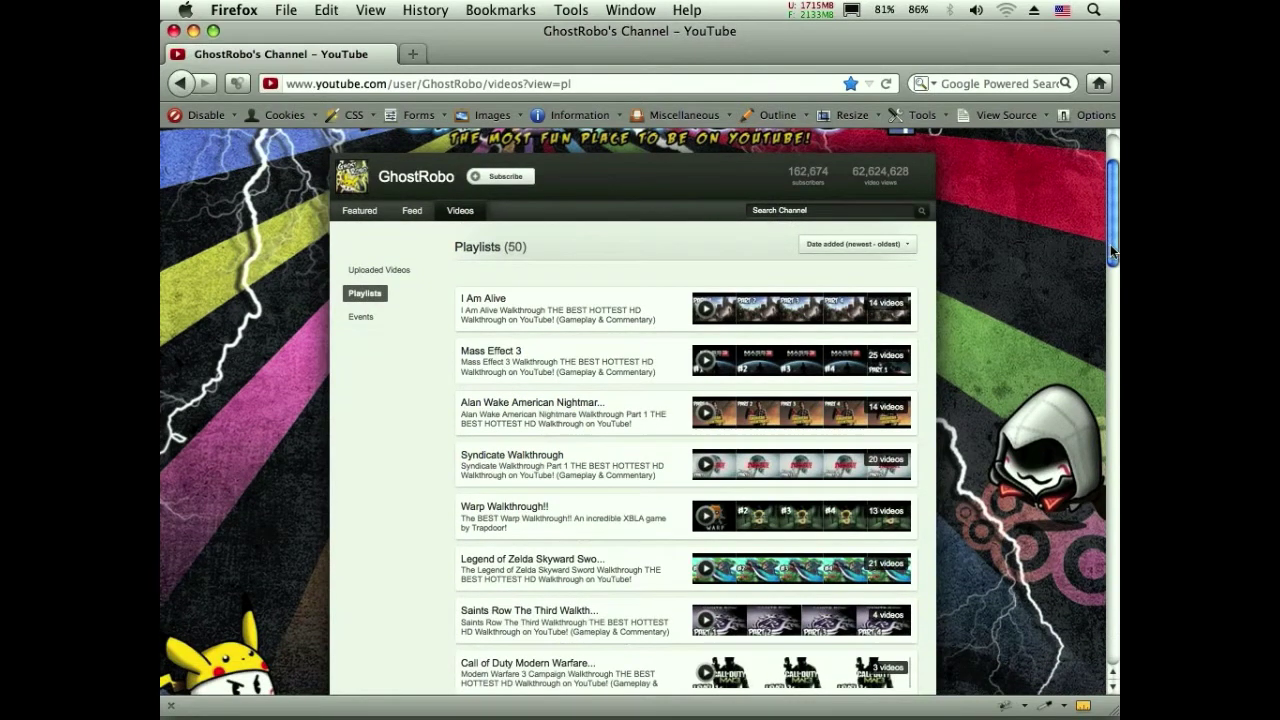
pyautogui.scroll(1, 1110, 245)
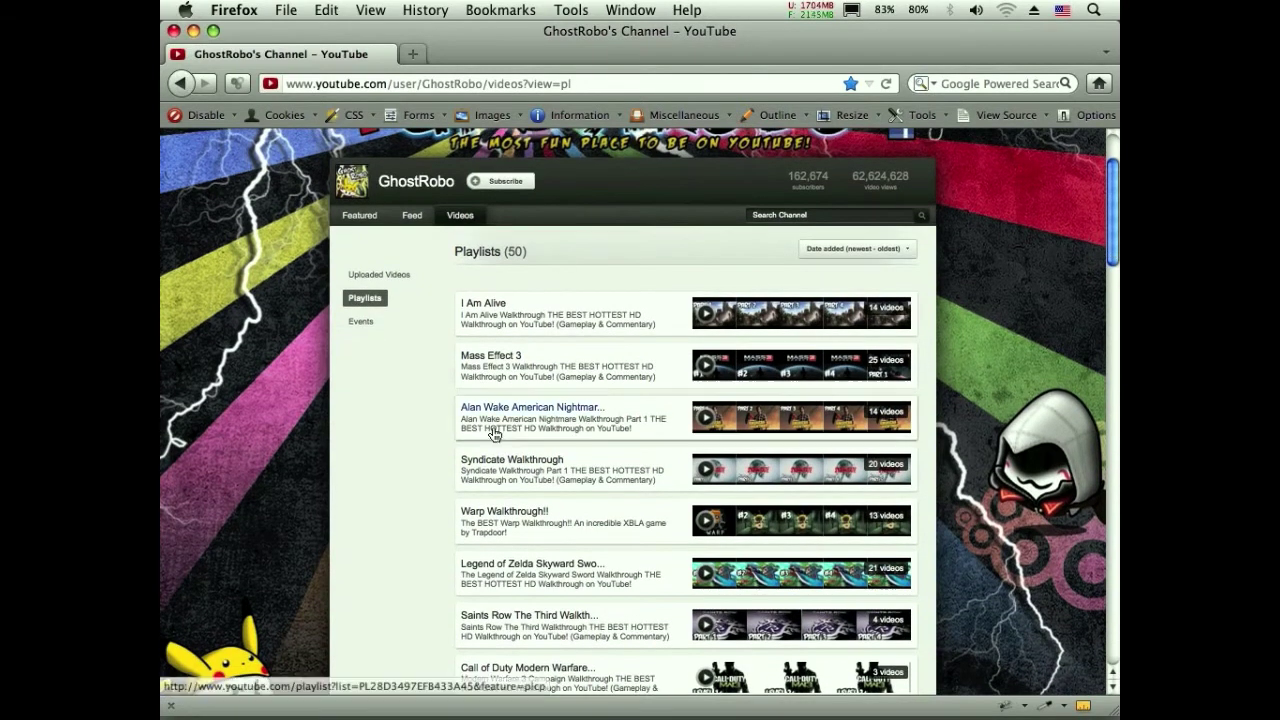
pyautogui.click(501, 361)
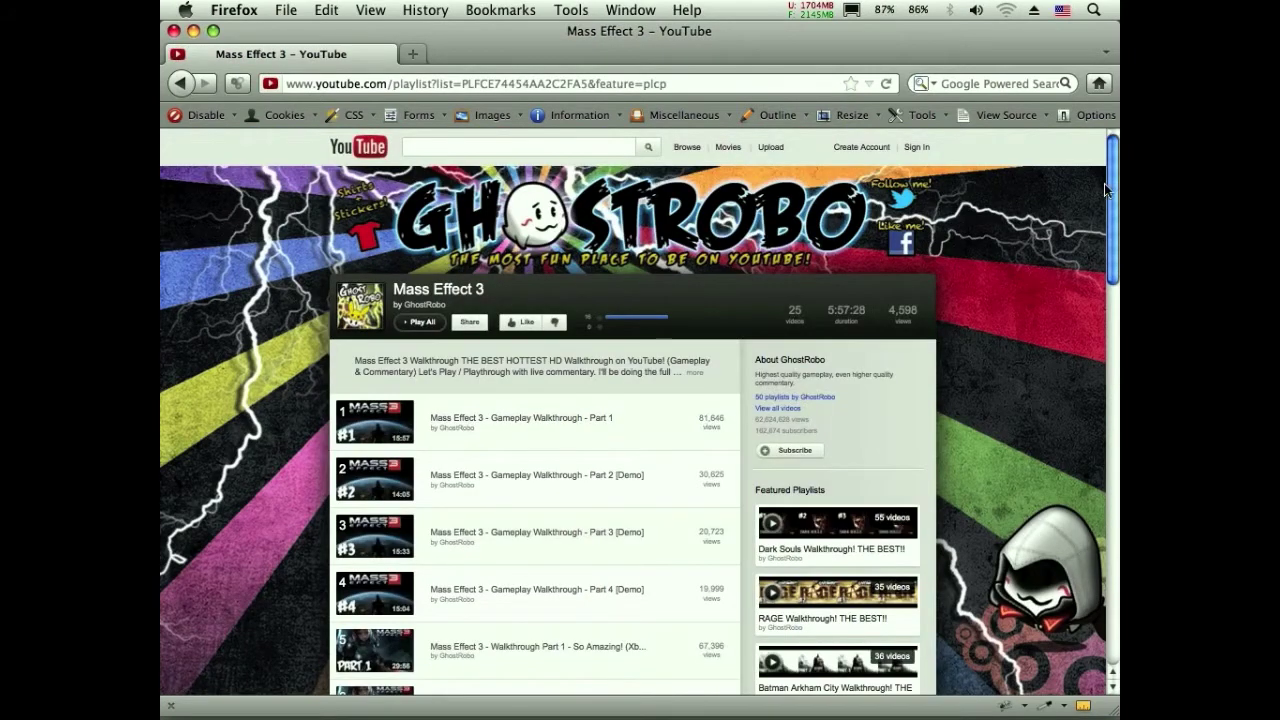
# - Scroll through the 25 Mass Effect 3 playlist videos and back to the top
pyautogui.scroll(-1, 1100, 250)
pyautogui.scroll(-5, 1075, 370)
pyautogui.scroll(-2, 1058, 480)
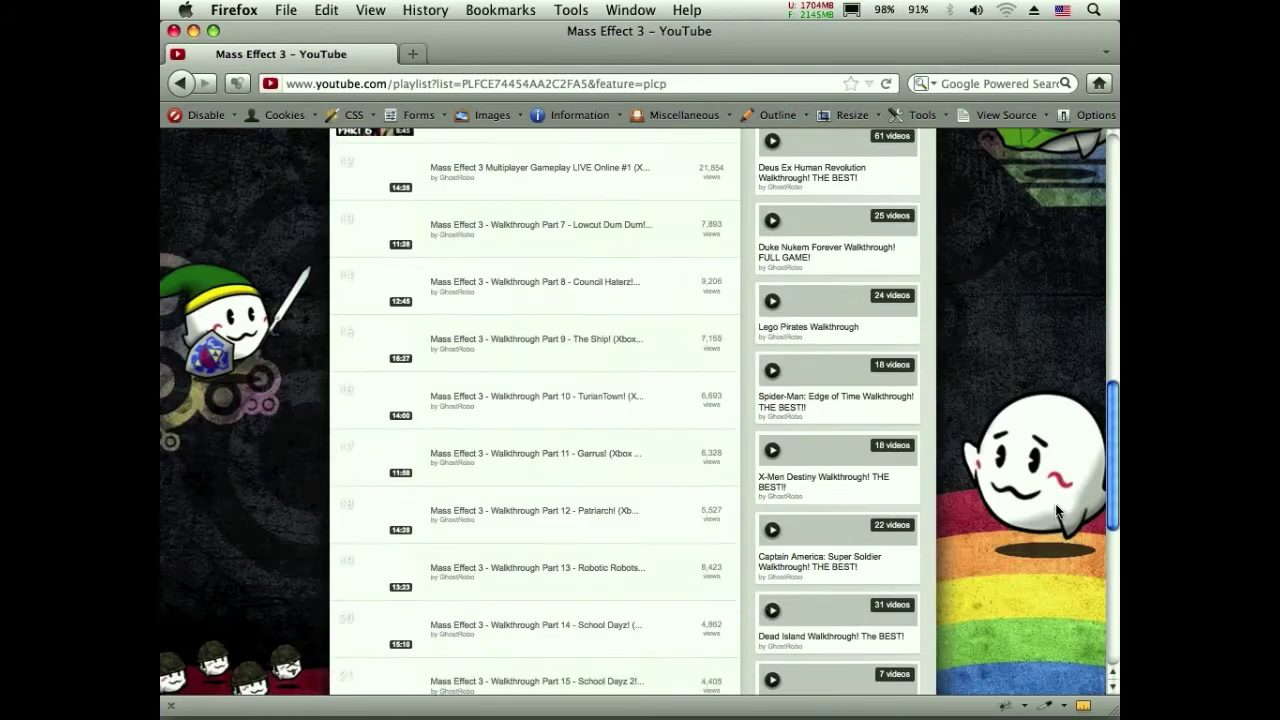
pyautogui.scroll(-5, 1055, 518)
pyautogui.scroll(-3, 1054, 530)
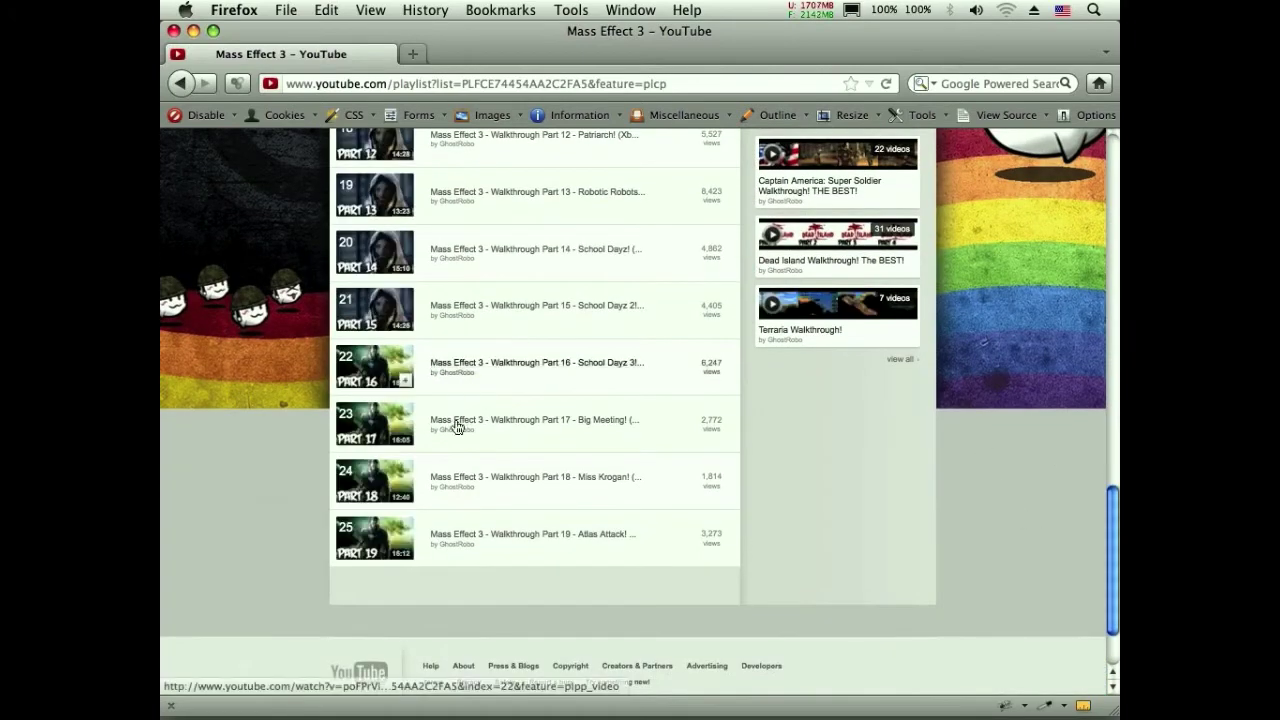
pyautogui.scroll(3, 1108, 544)
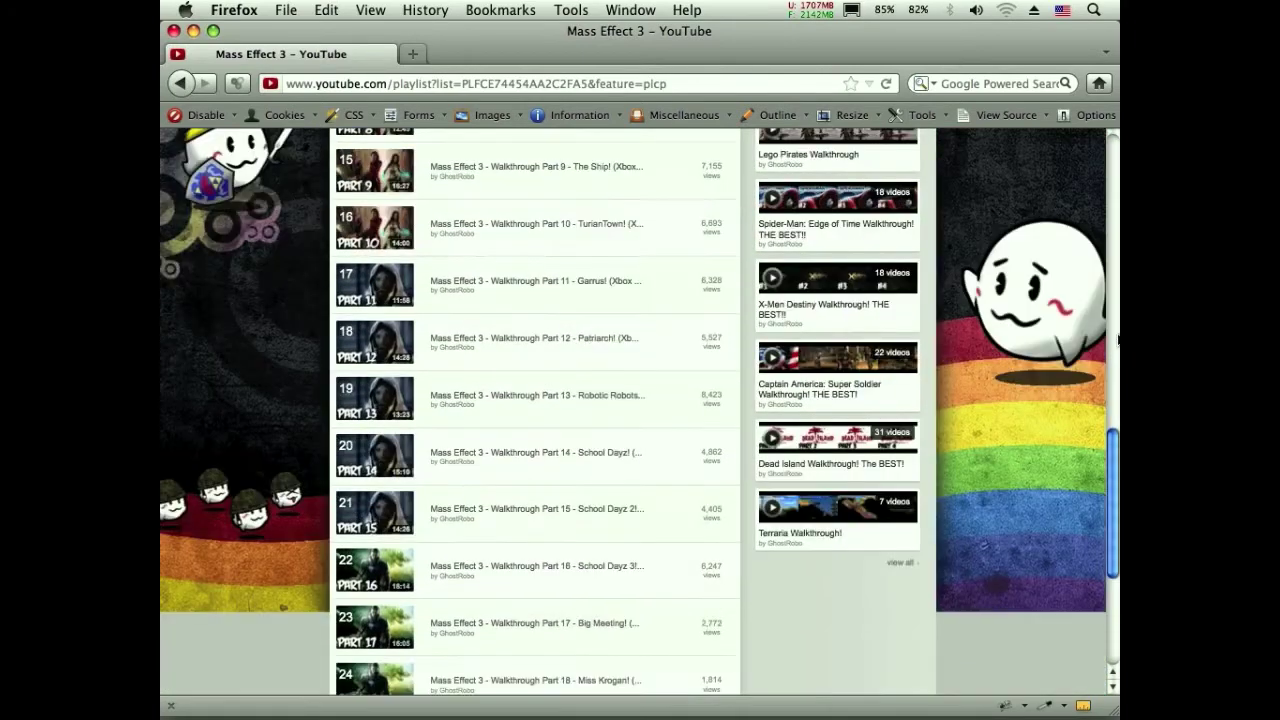
pyautogui.scroll(7, 1117, 300)
pyautogui.scroll(8, 1117, 220)
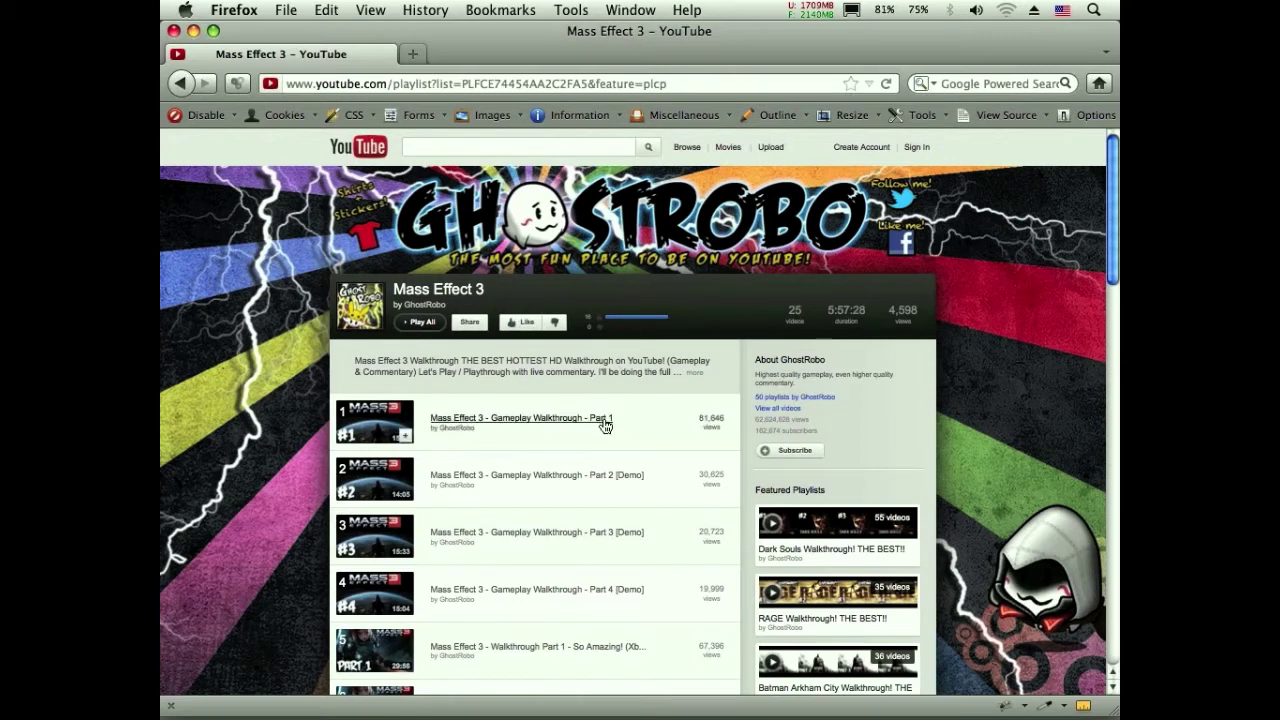
pyautogui.click(572, 10)
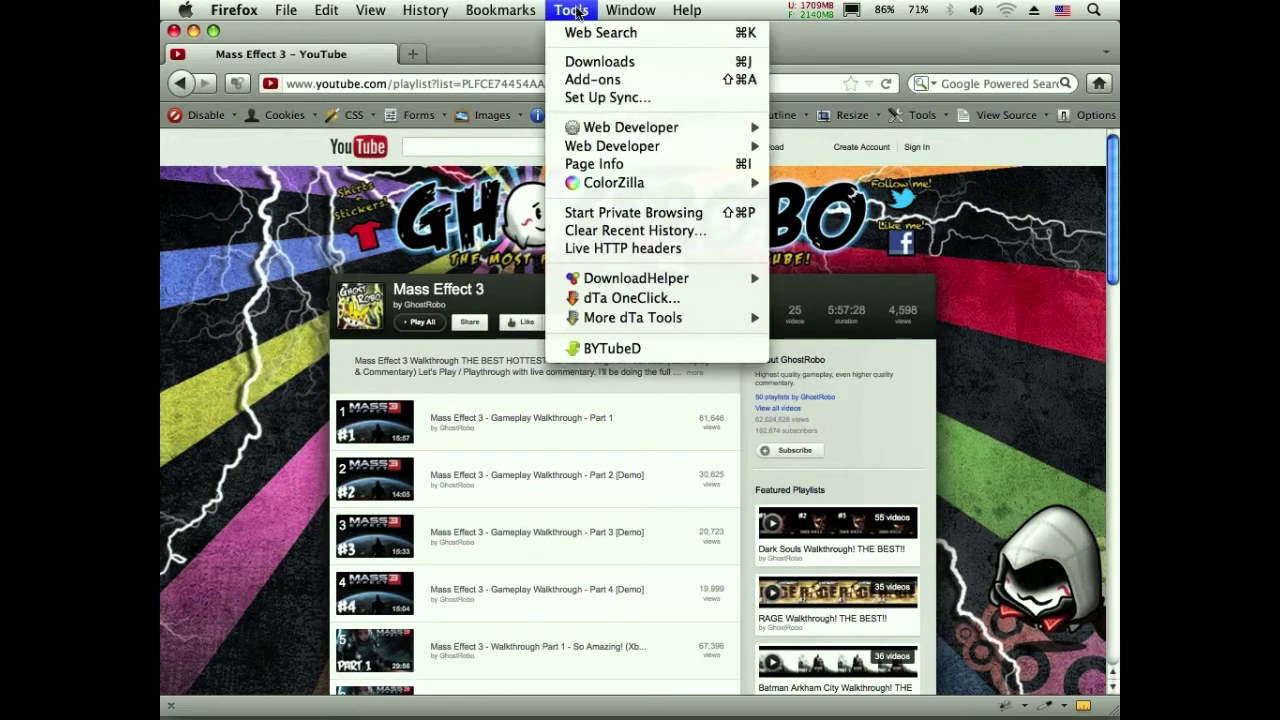
# - Launch BYTubeD on the playlist and try selecting videos manually in its list
pyautogui.click(632, 352)
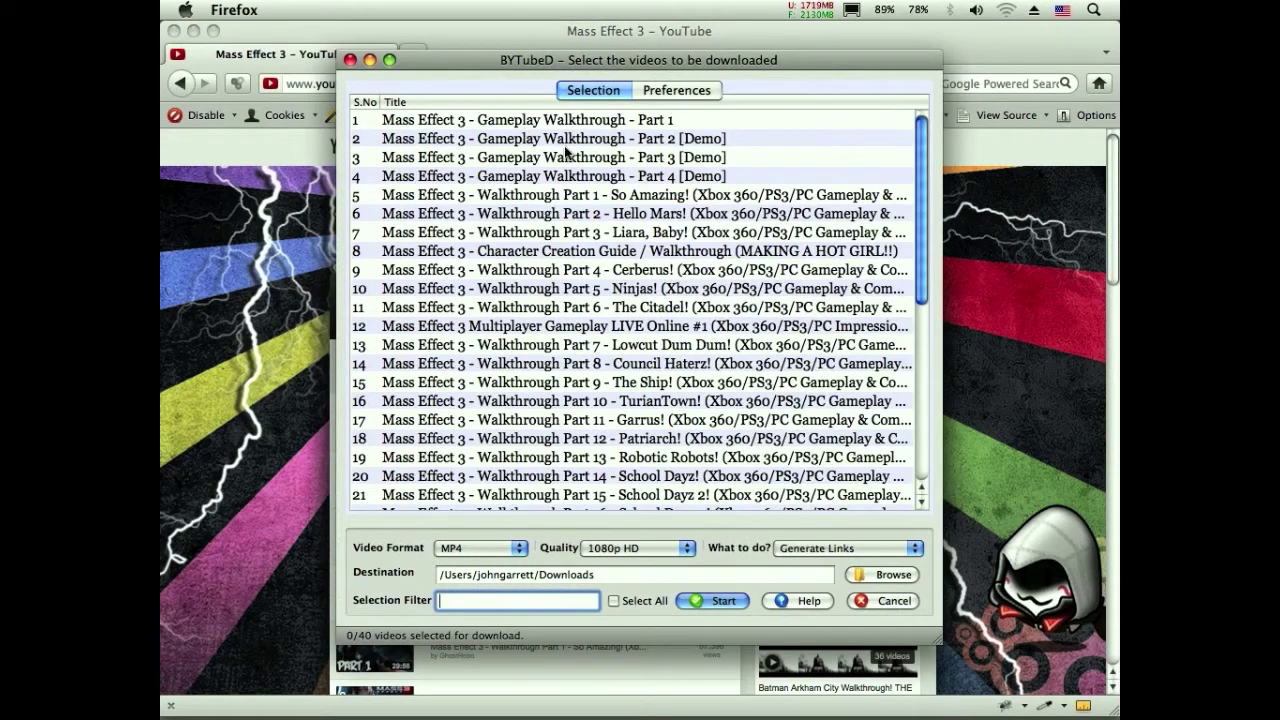
pyautogui.moveTo(918, 270)
pyautogui.mouseDown()
pyautogui.moveTo(920, 450)
pyautogui.moveTo(938, 250)
pyautogui.moveTo(926, 414)
pyautogui.moveTo(947, 260)
pyautogui.moveTo(937, 458)
pyautogui.mouseUp()
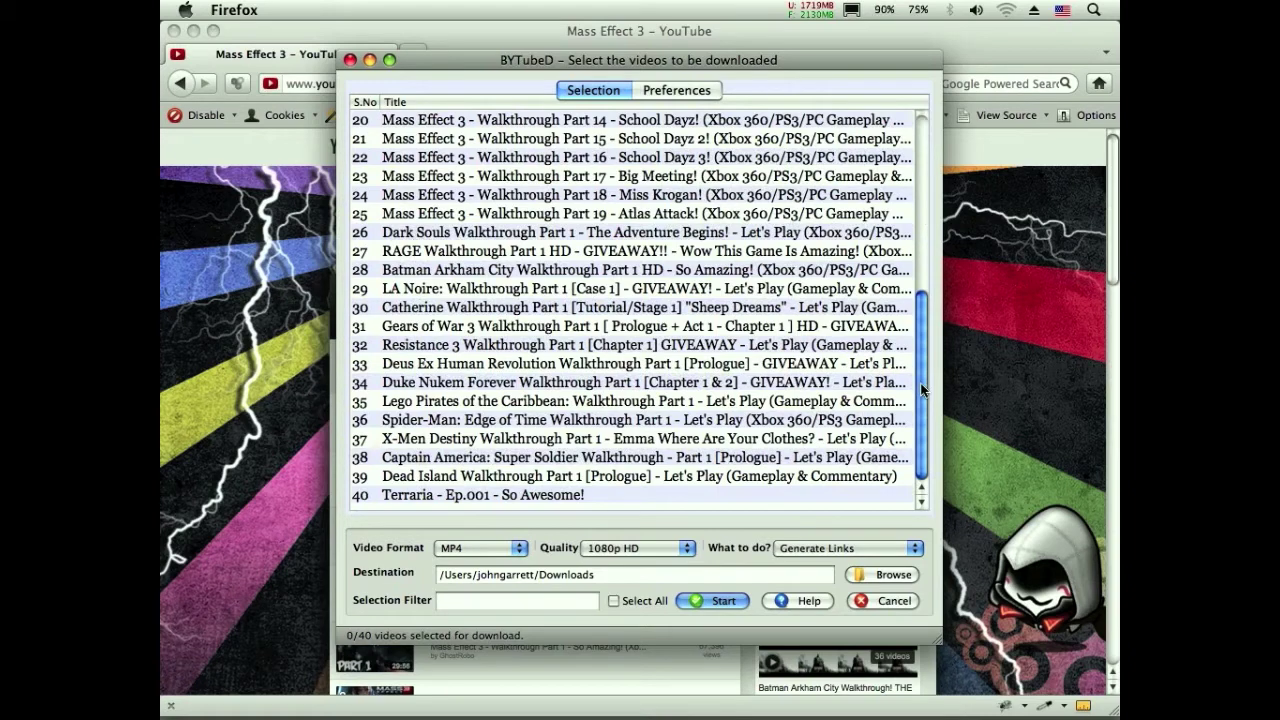
pyautogui.moveTo(922, 390); pyautogui.dragTo(925, 191)
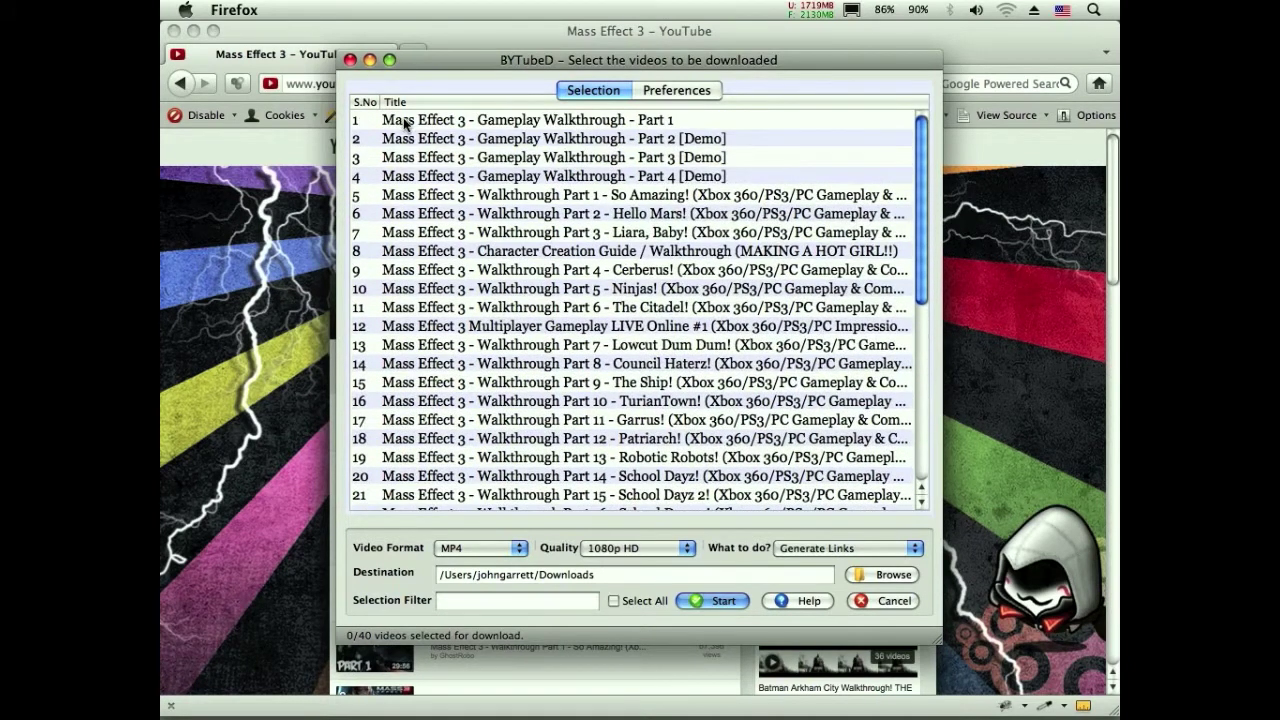
pyautogui.click(607, 122)
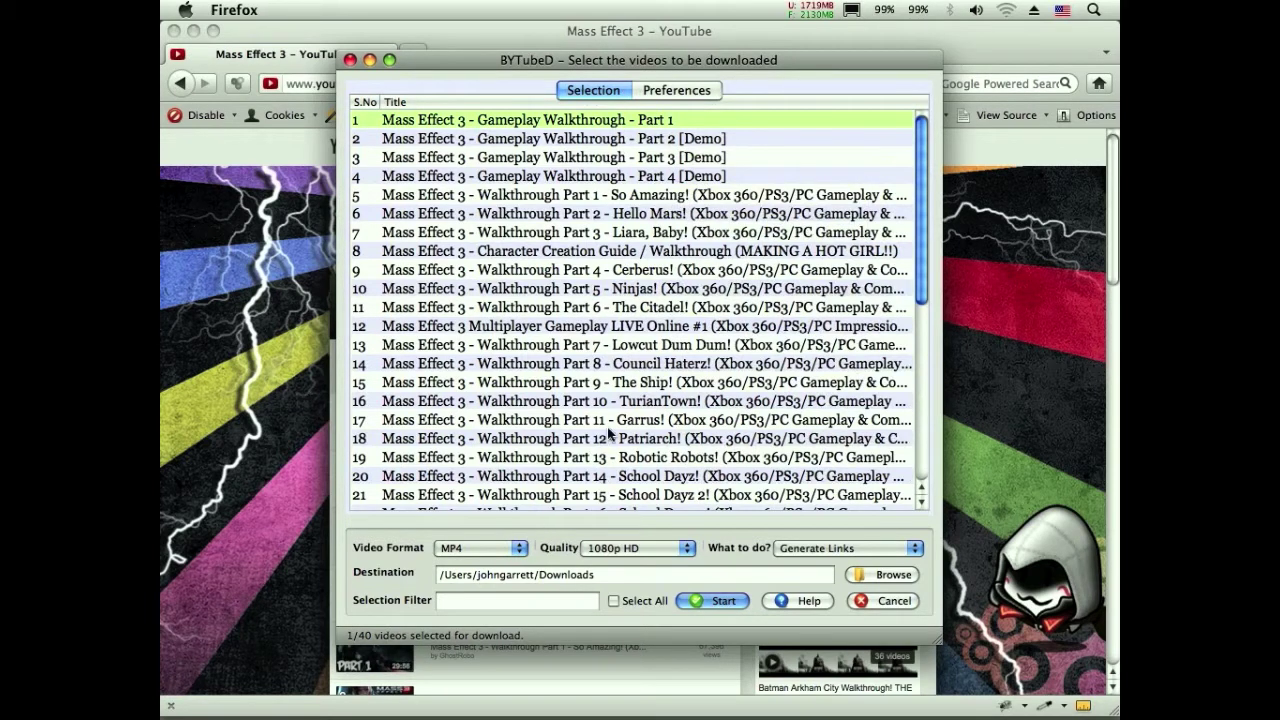
pyautogui.keyDown('shift'); pyautogui.click(660, 478); pyautogui.keyUp('shift')
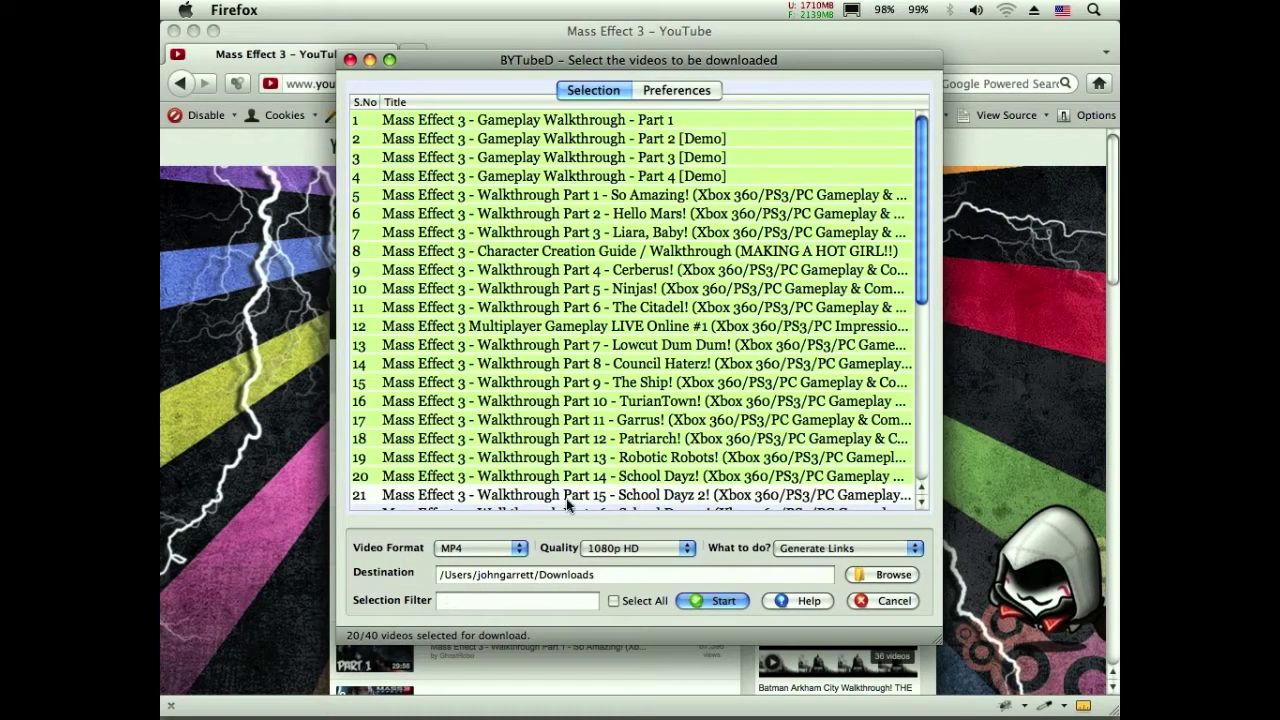
pyautogui.click(735, 178)
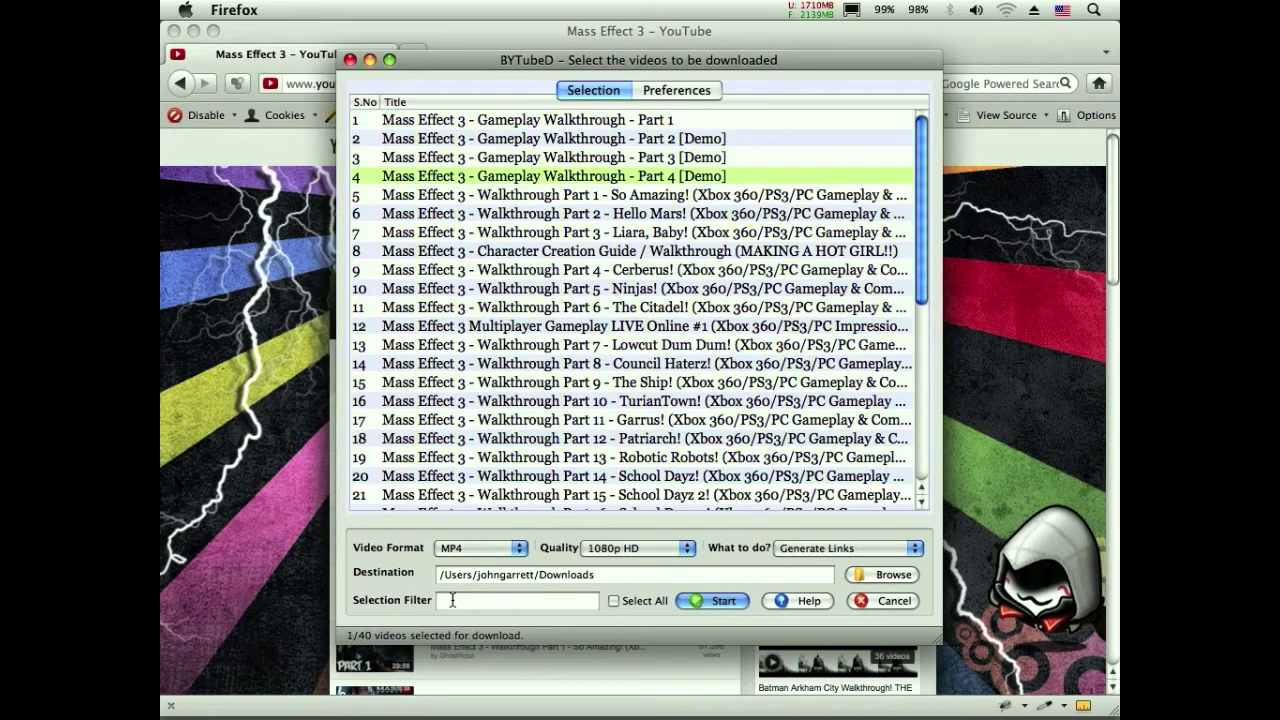
# - Filter the selection by 'mass' so 25 of 40 videos are selected
pyautogui.click(452, 600)
pyautogui.write('mass')
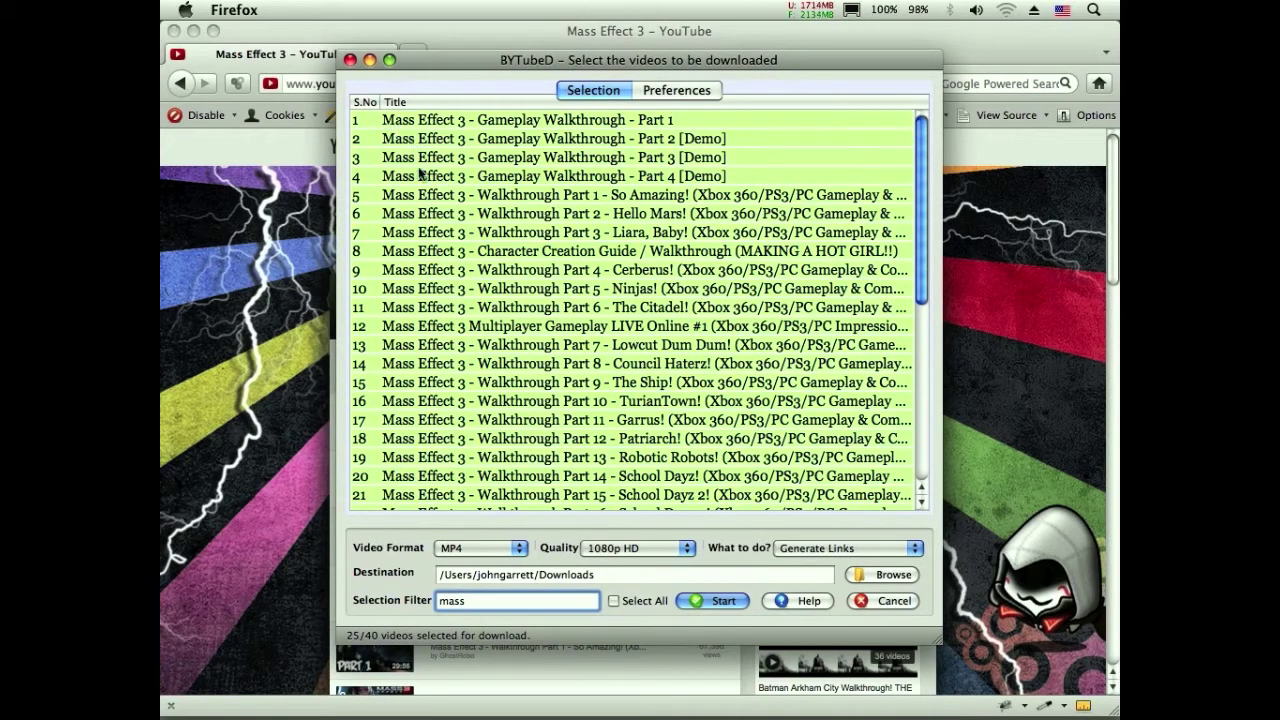
pyautogui.scroll(-5, 908, 385)
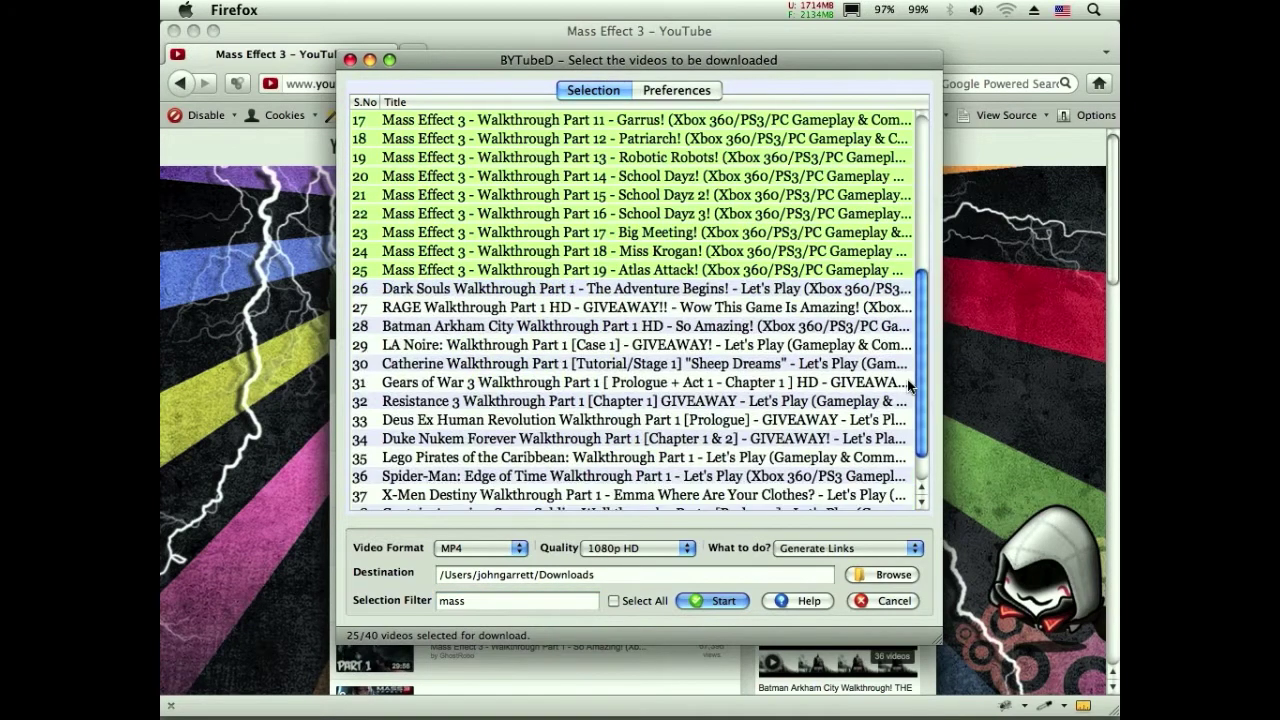
pyautogui.scroll(5, 908, 385)
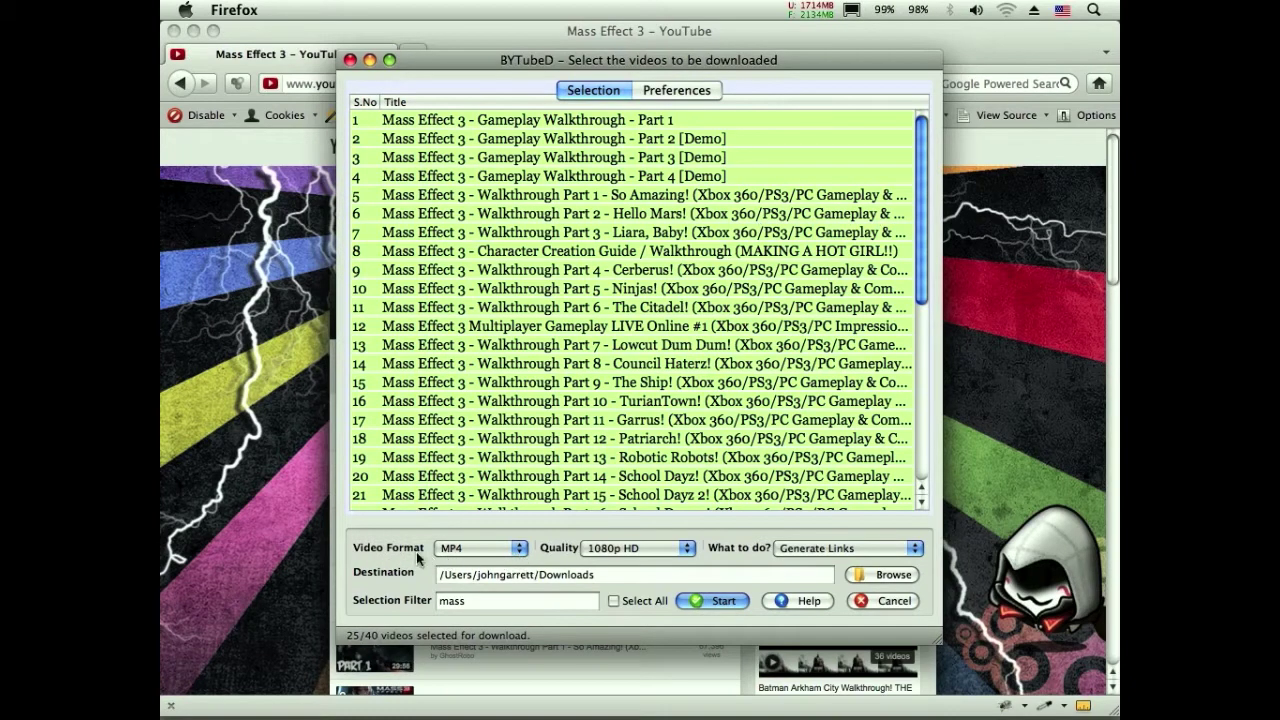
pyautogui.click(476, 552)
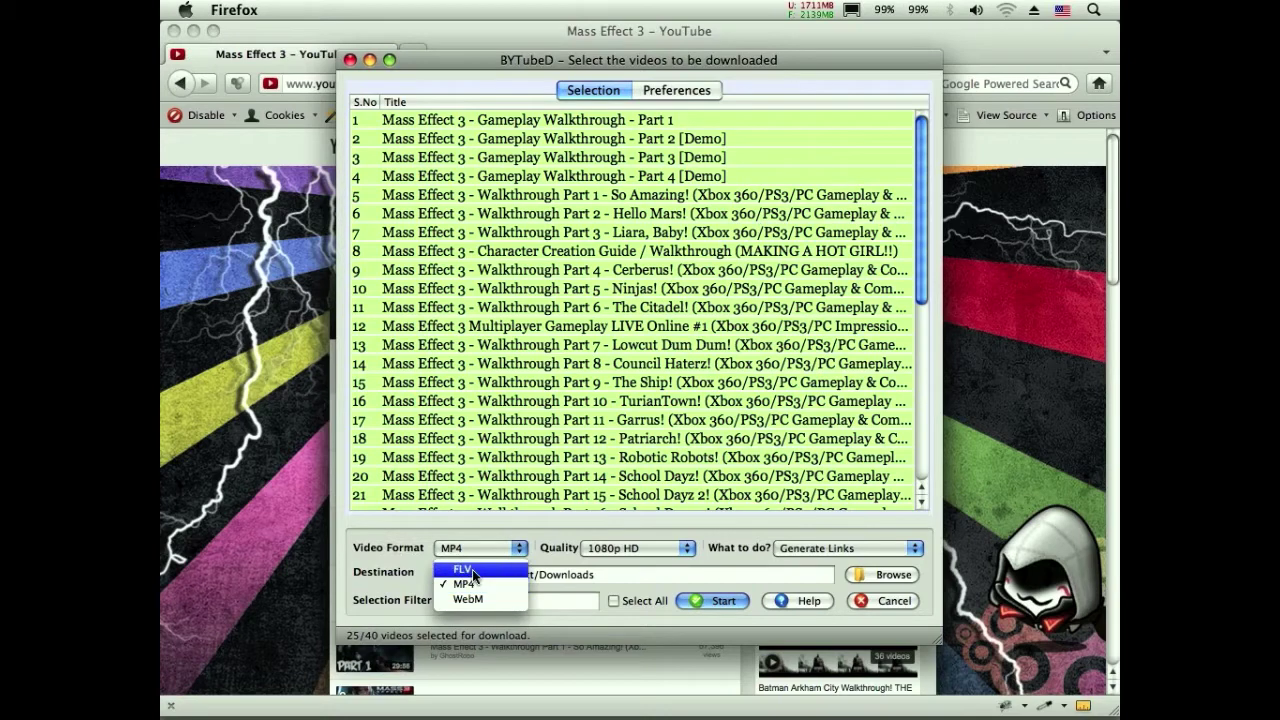
pyautogui.click(381, 578)
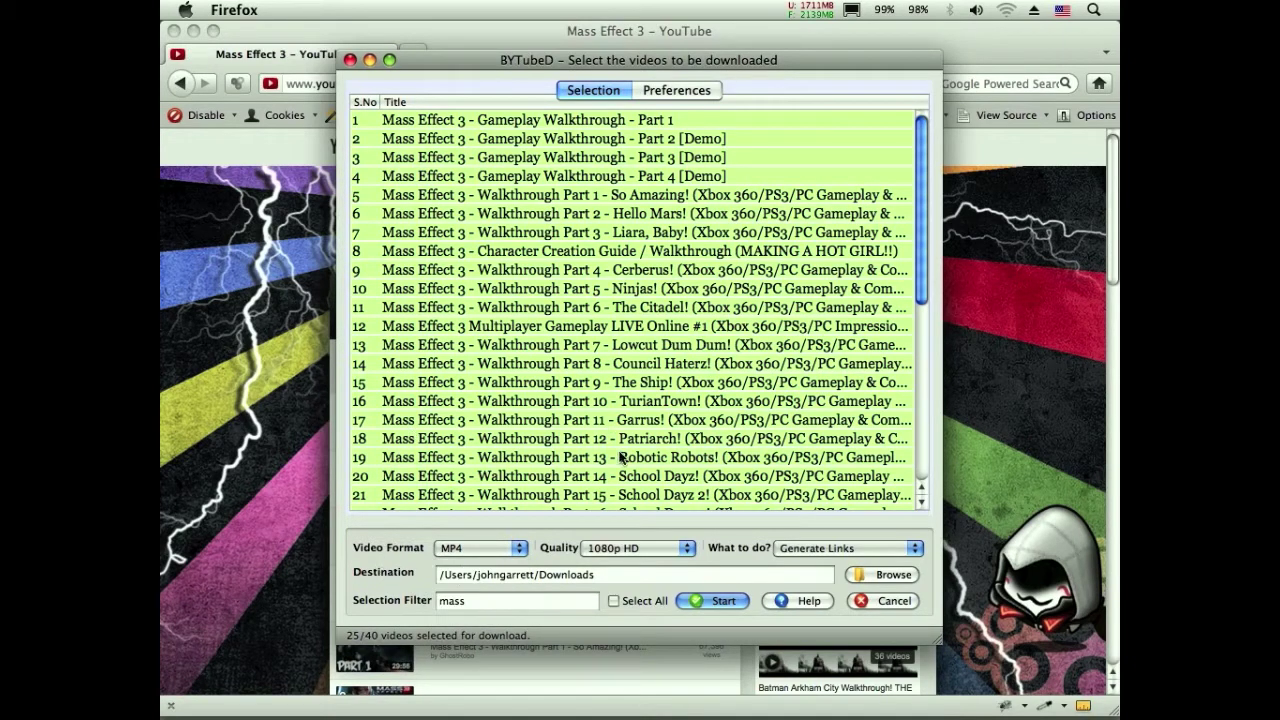
pyautogui.click(640, 555)
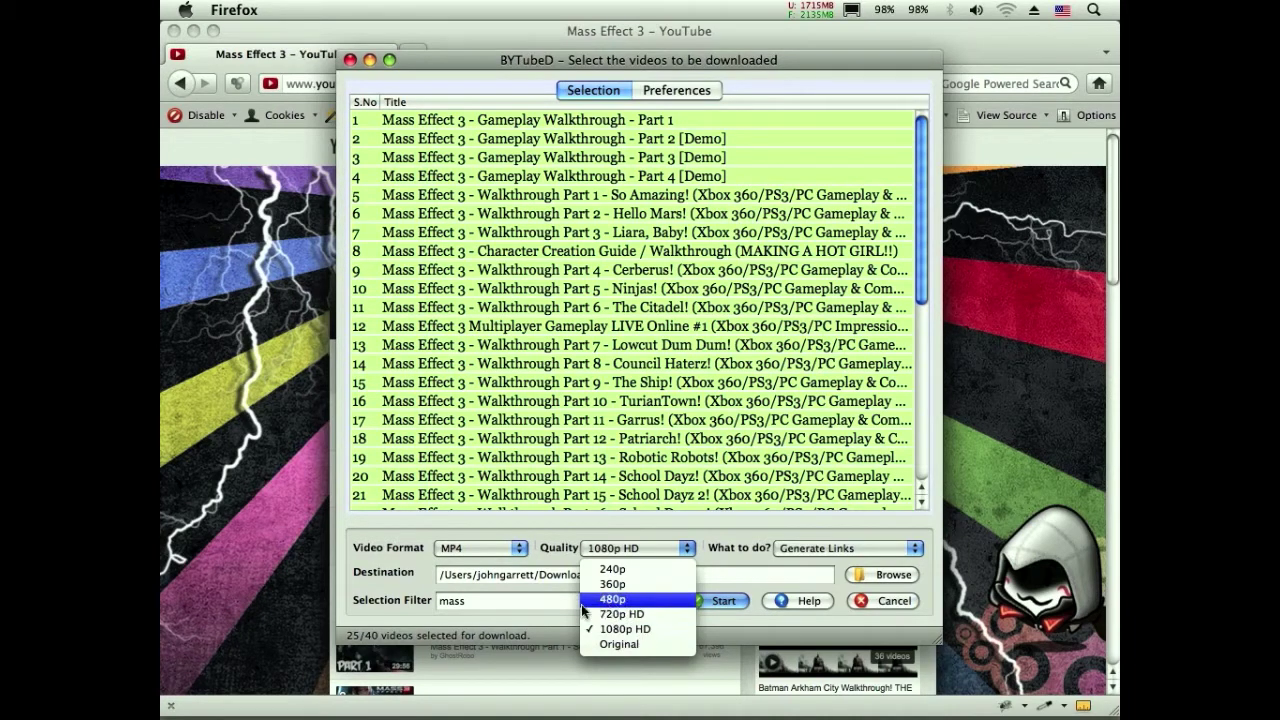
pyautogui.click(604, 630)
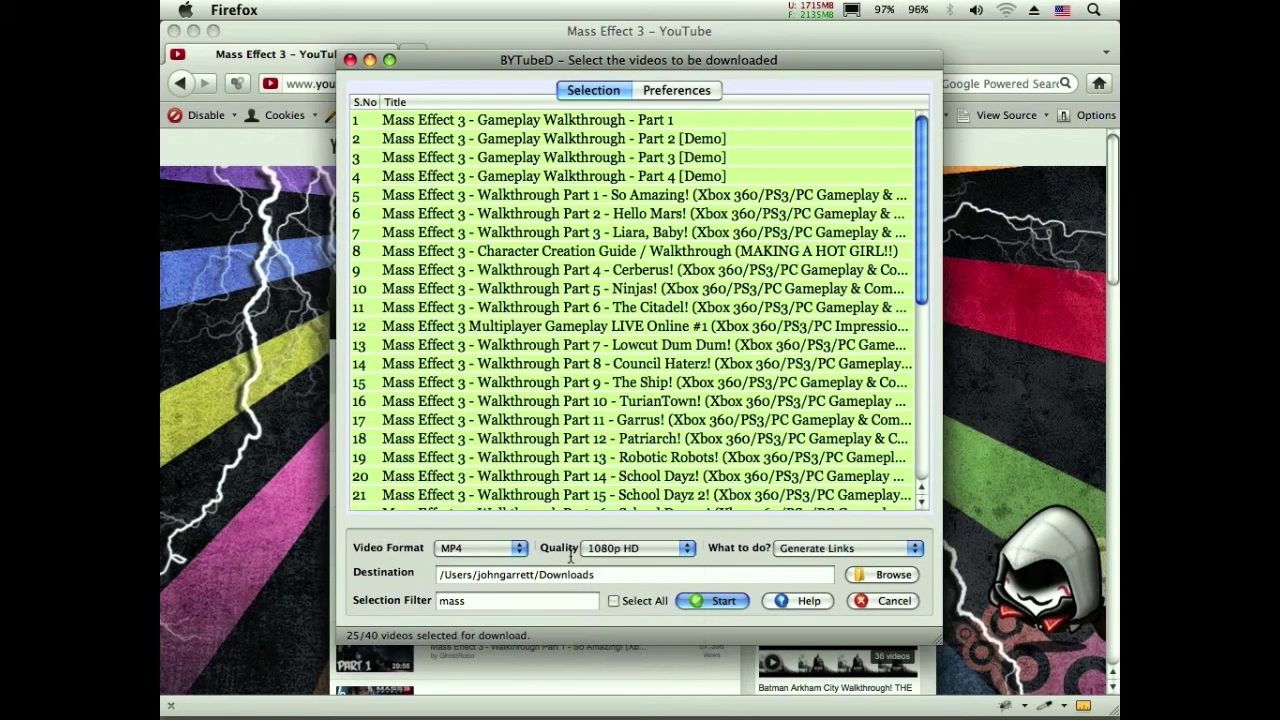
pyautogui.click(806, 549)
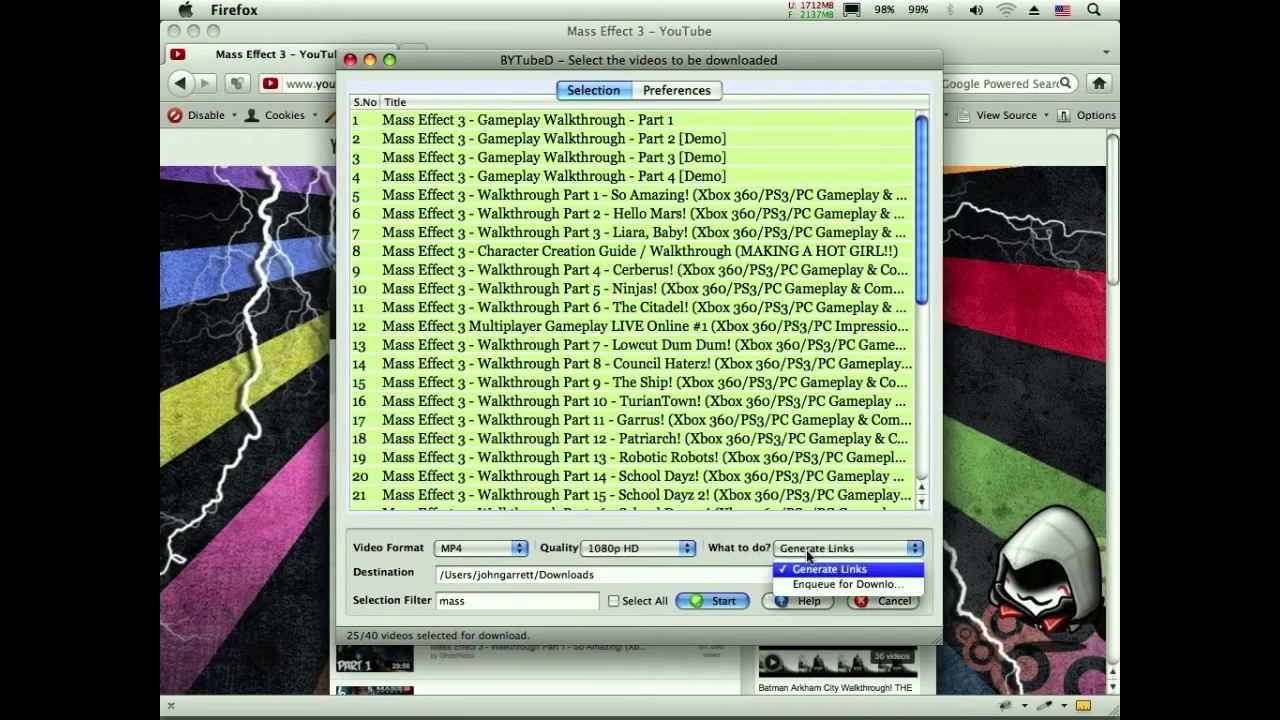
pyautogui.click(735, 547)
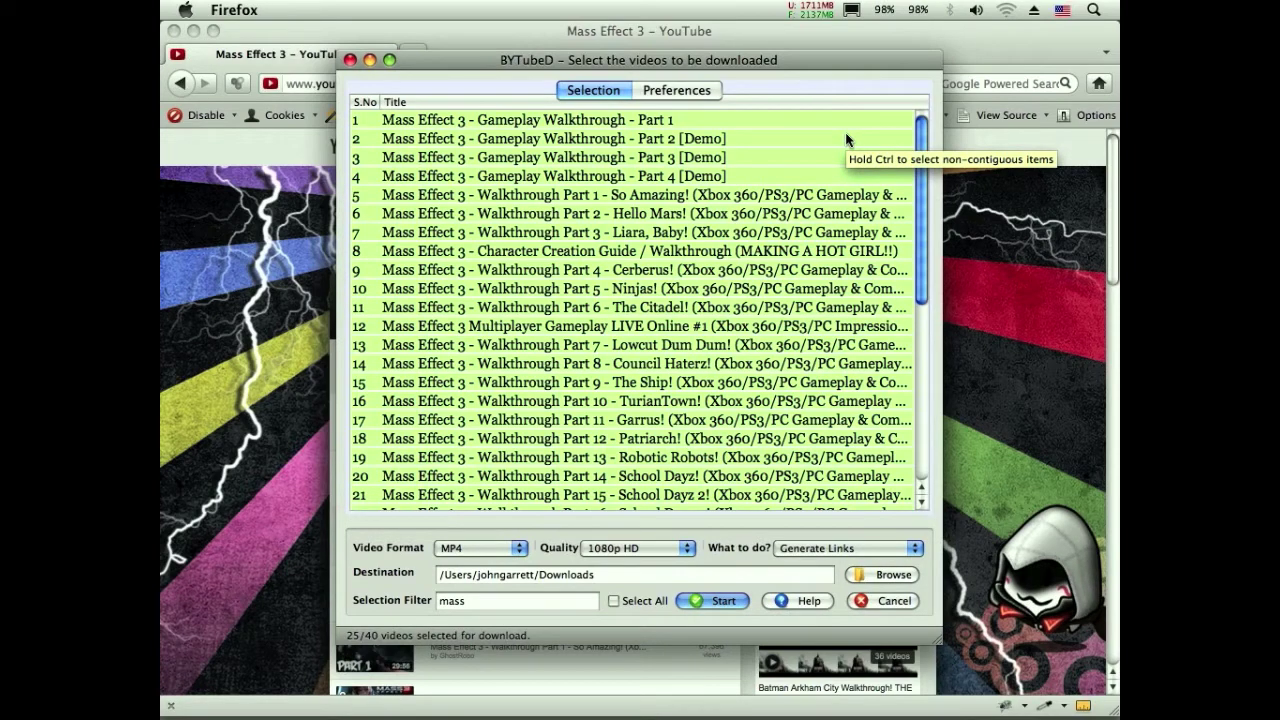
pyautogui.click(815, 548)
pyautogui.click(810, 580)
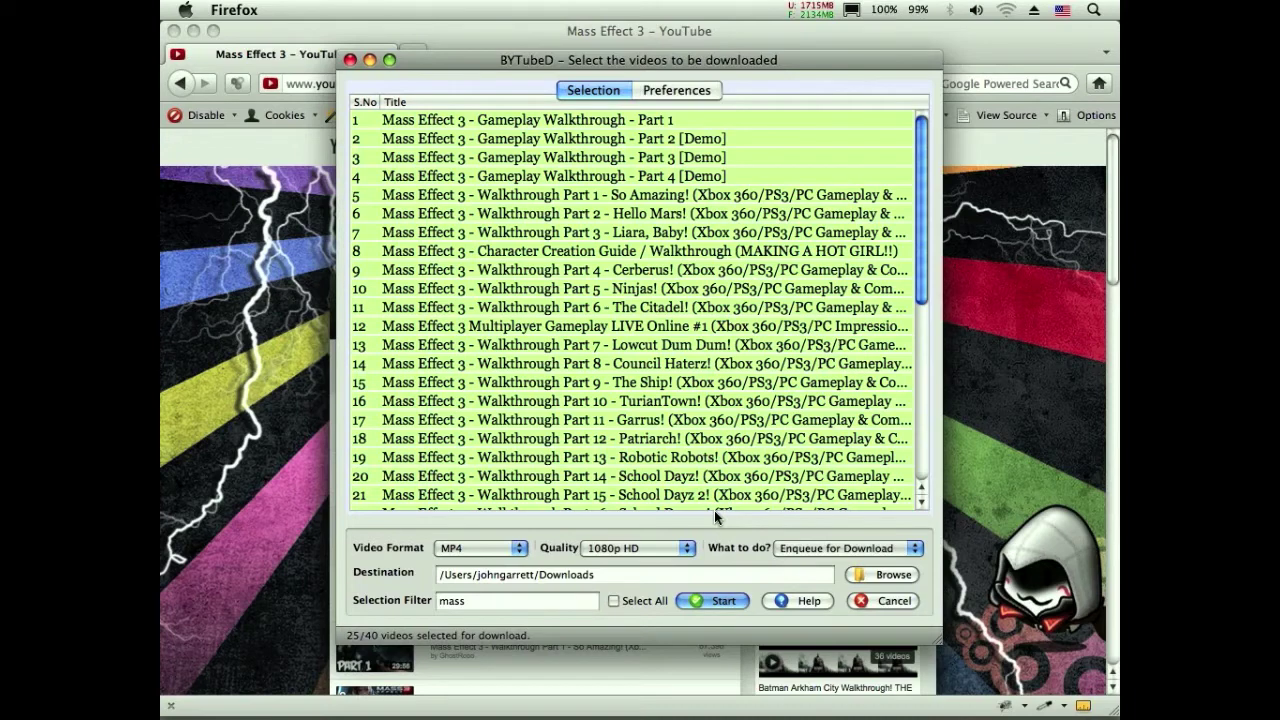
pyautogui.click(808, 550)
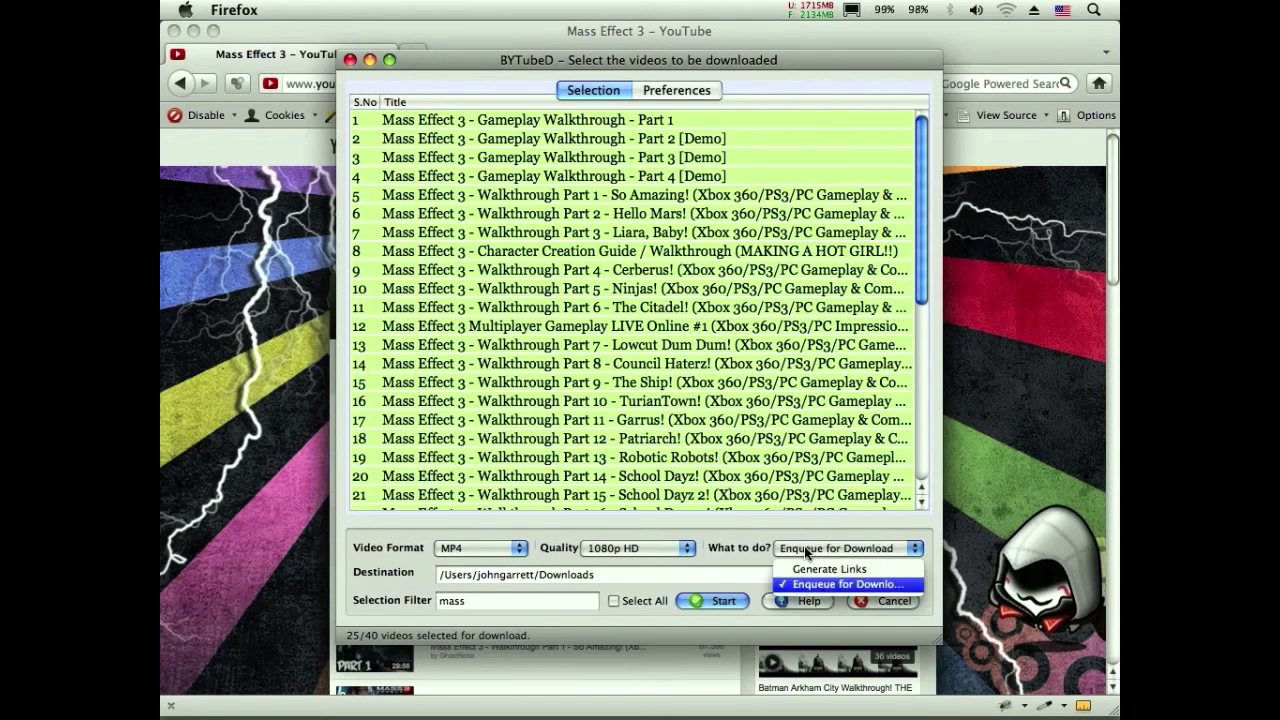
pyautogui.click(810, 586)
pyautogui.click(806, 548)
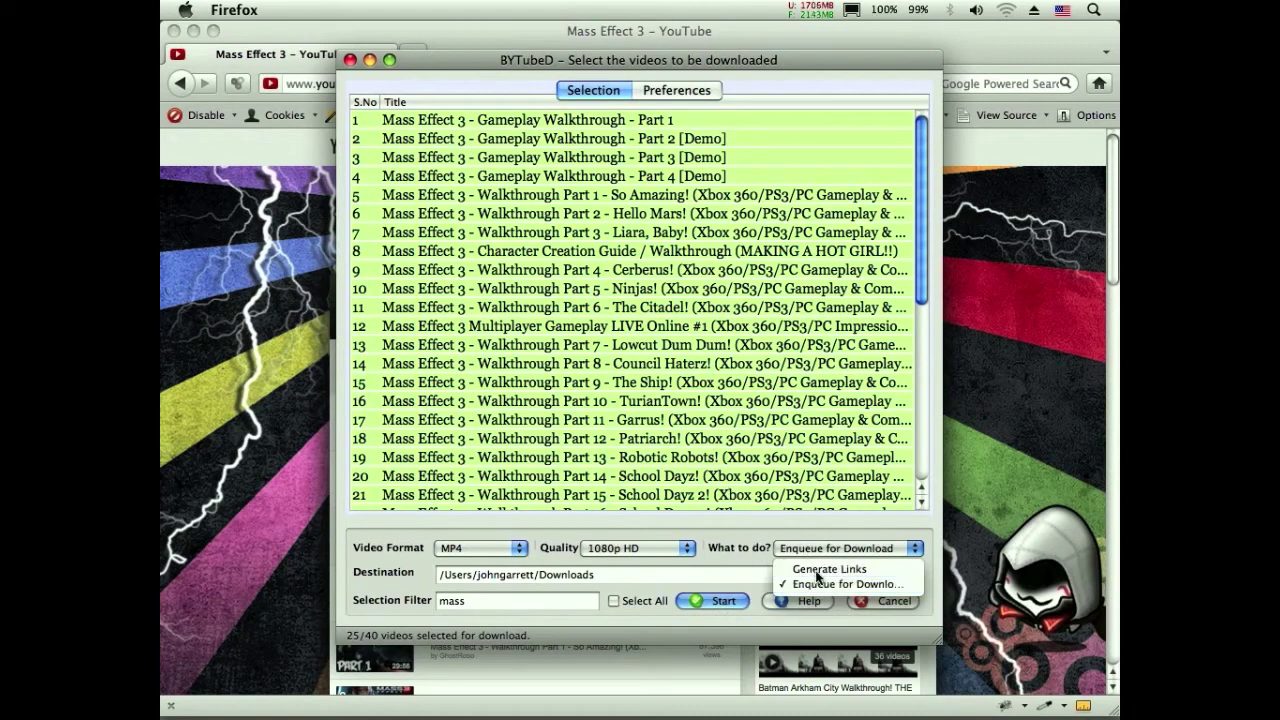
pyautogui.click(811, 567)
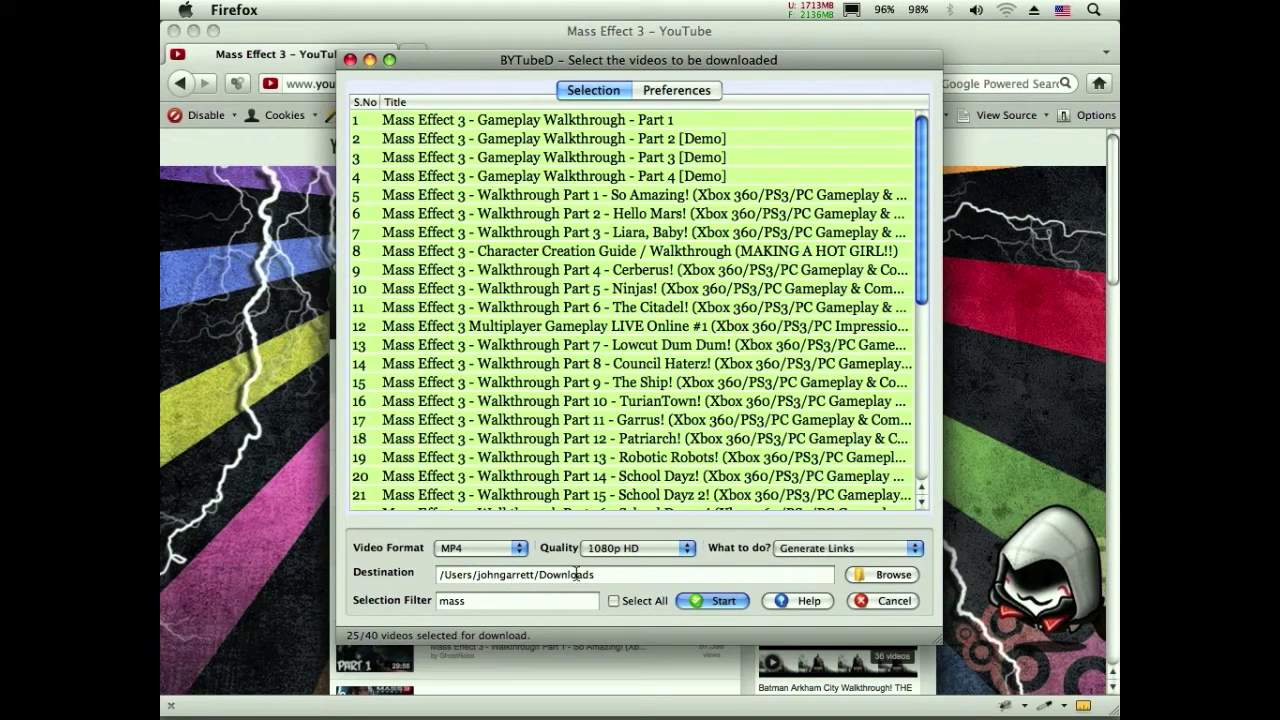
pyautogui.click(714, 602)
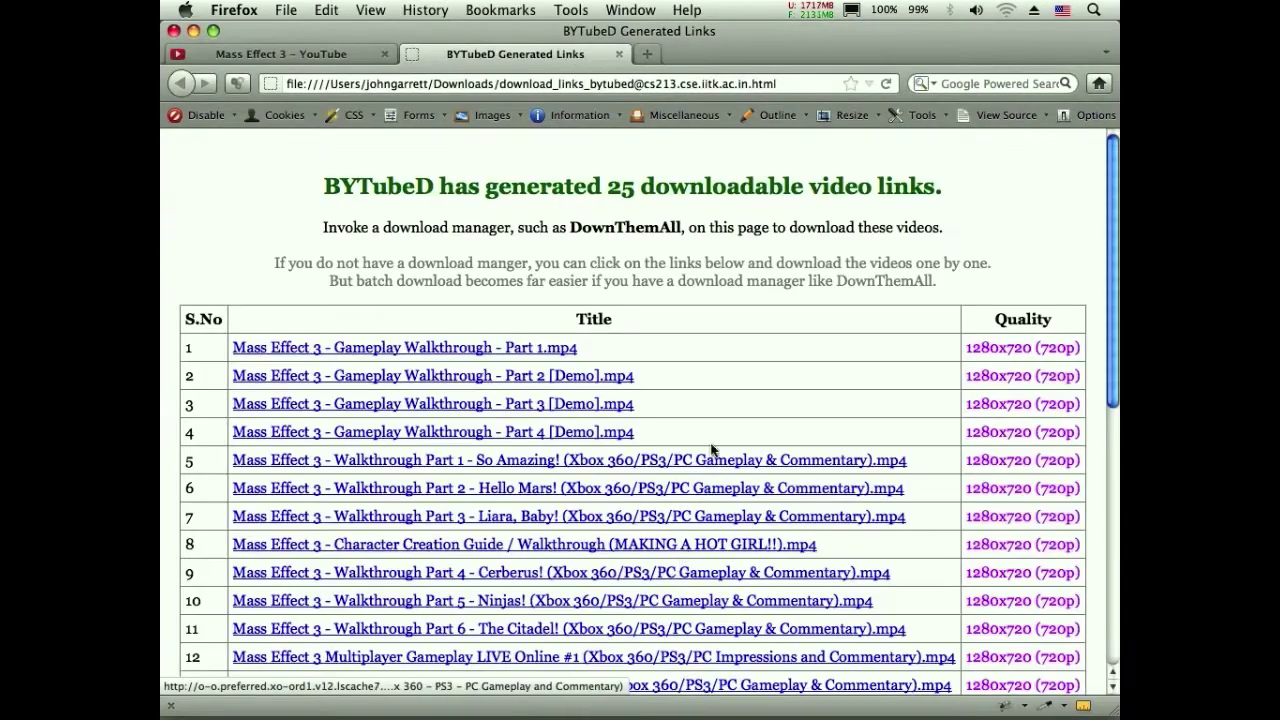
# - Review the generated page of download links for the 25 videos
pyautogui.moveTo(1113, 198)
pyautogui.mouseDown()
pyautogui.moveTo(1100, 330)
pyautogui.moveTo(1094, 200)
pyautogui.mouseUp()
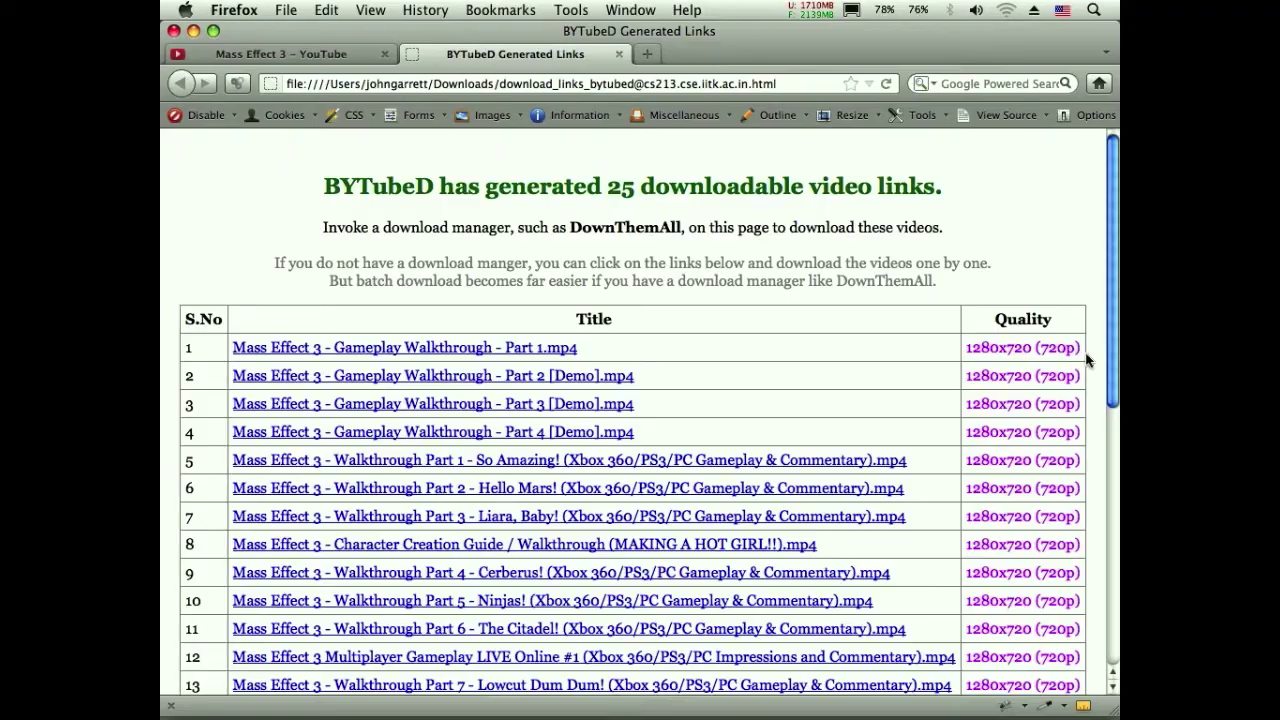
pyautogui.scroll(-5, 1095, 350)
pyautogui.scroll(5, 1110, 320)
pyautogui.scroll(-10, 1114, 314)
pyautogui.scroll(10, 1088, 586)
pyautogui.click(575, 10)
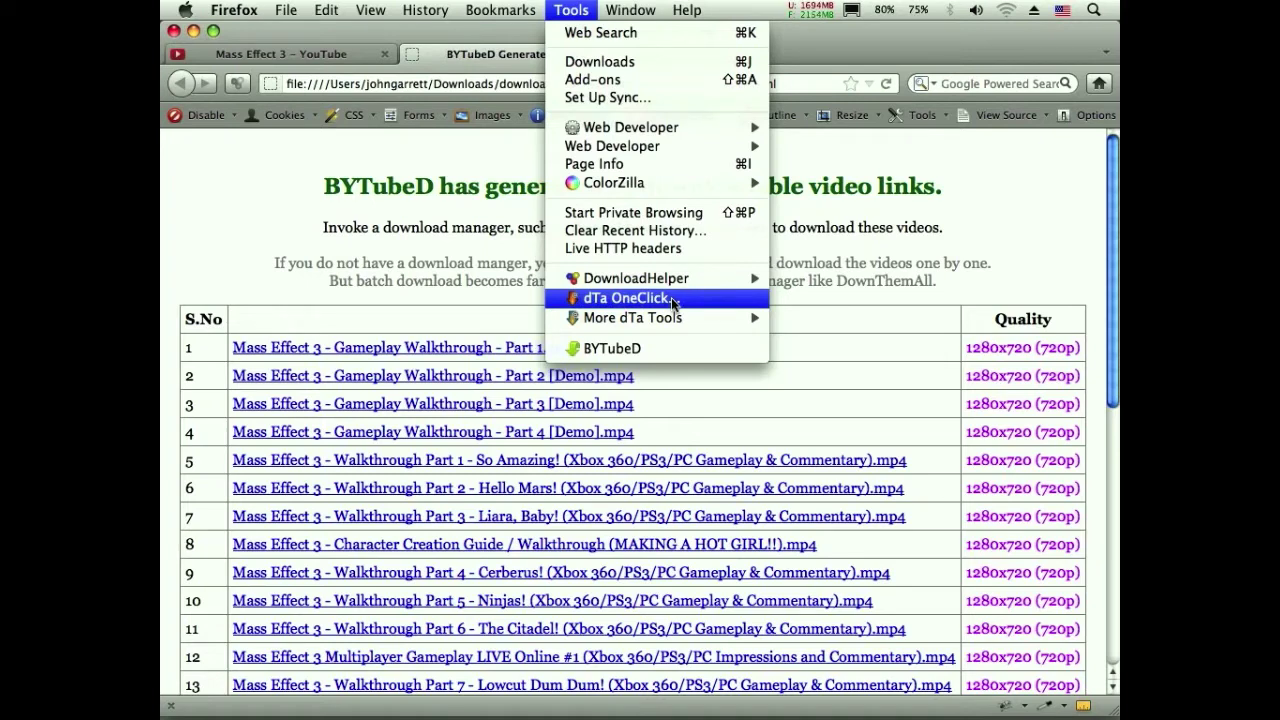
pyautogui.moveTo(633, 318)
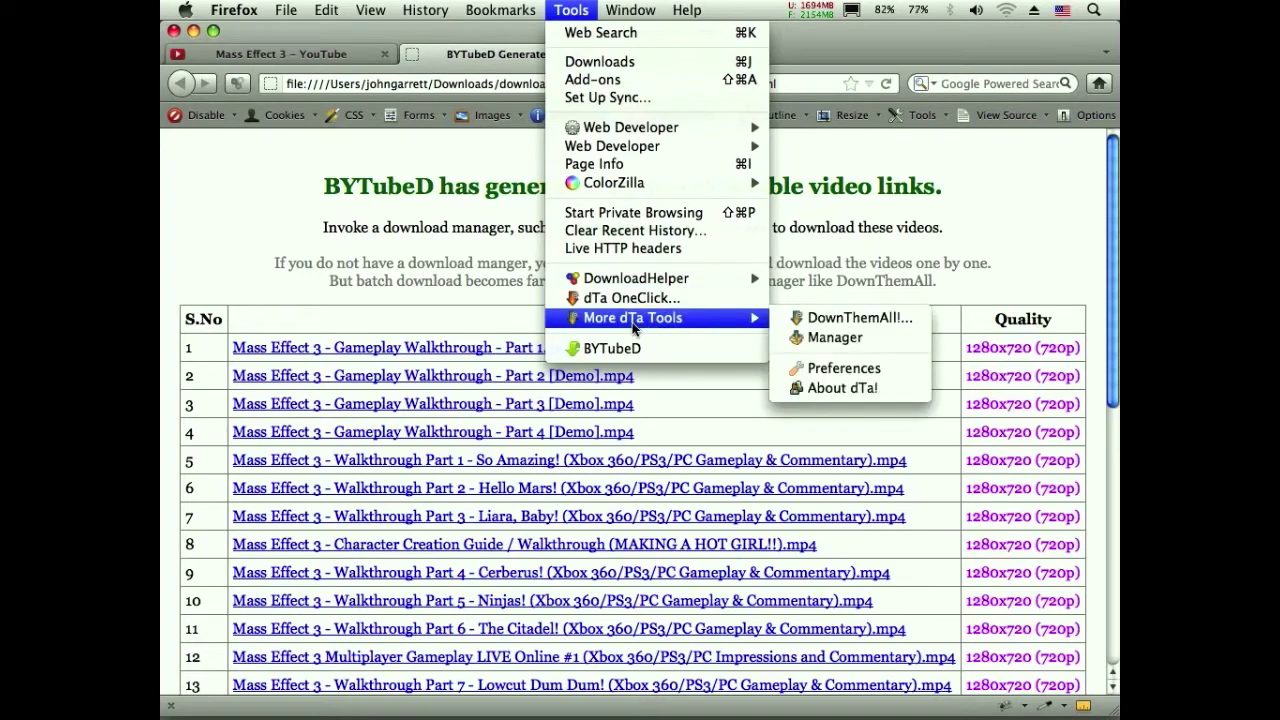
# - Run DownThemAll! from More dTa Tools on the generated links page
pyautogui.click(887, 324)
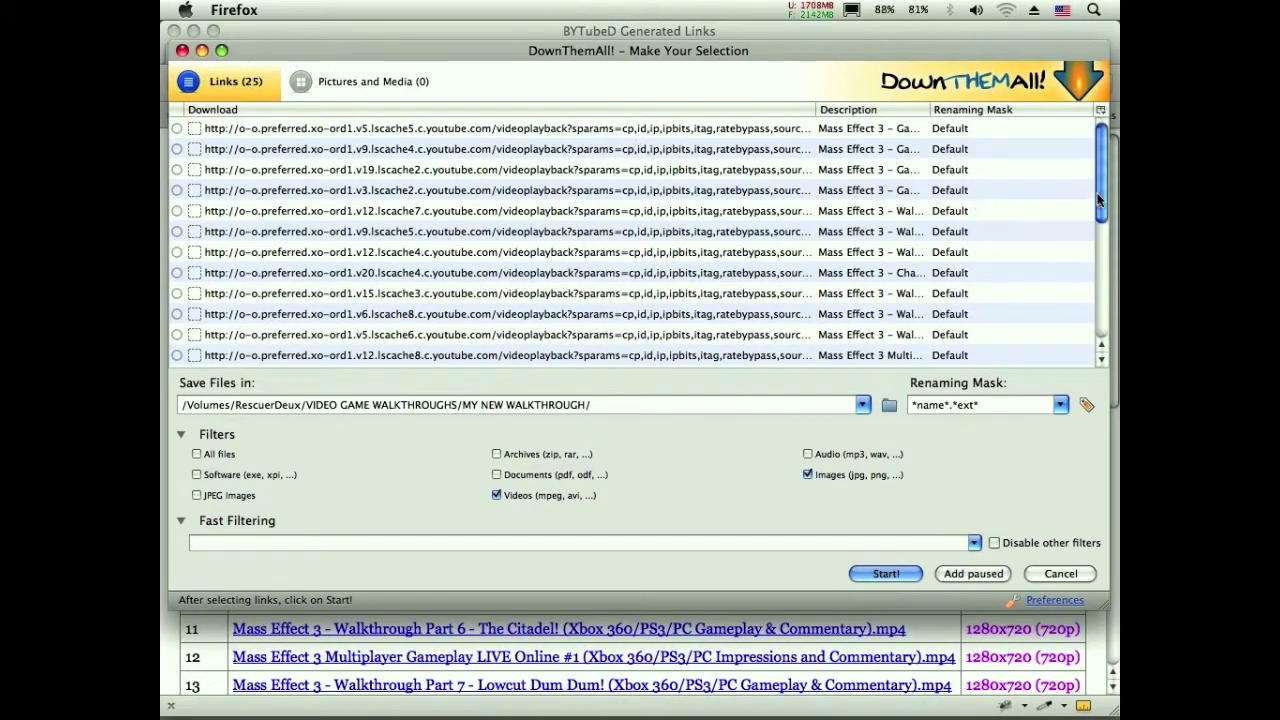
pyautogui.moveTo(1100, 198)
pyautogui.mouseDown()
pyautogui.moveTo(1103, 333)
pyautogui.moveTo(1020, 140)
pyautogui.mouseUp()
pyautogui.click(914, 402)
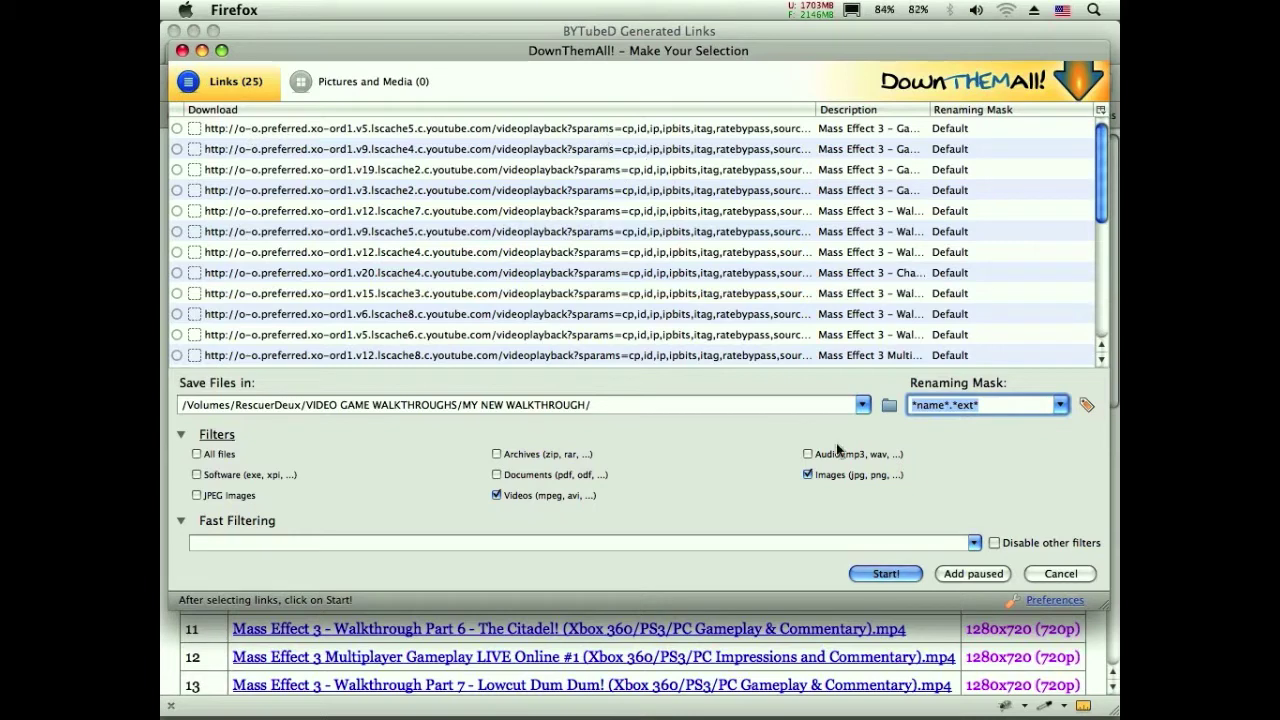
pyautogui.click(1086, 405)
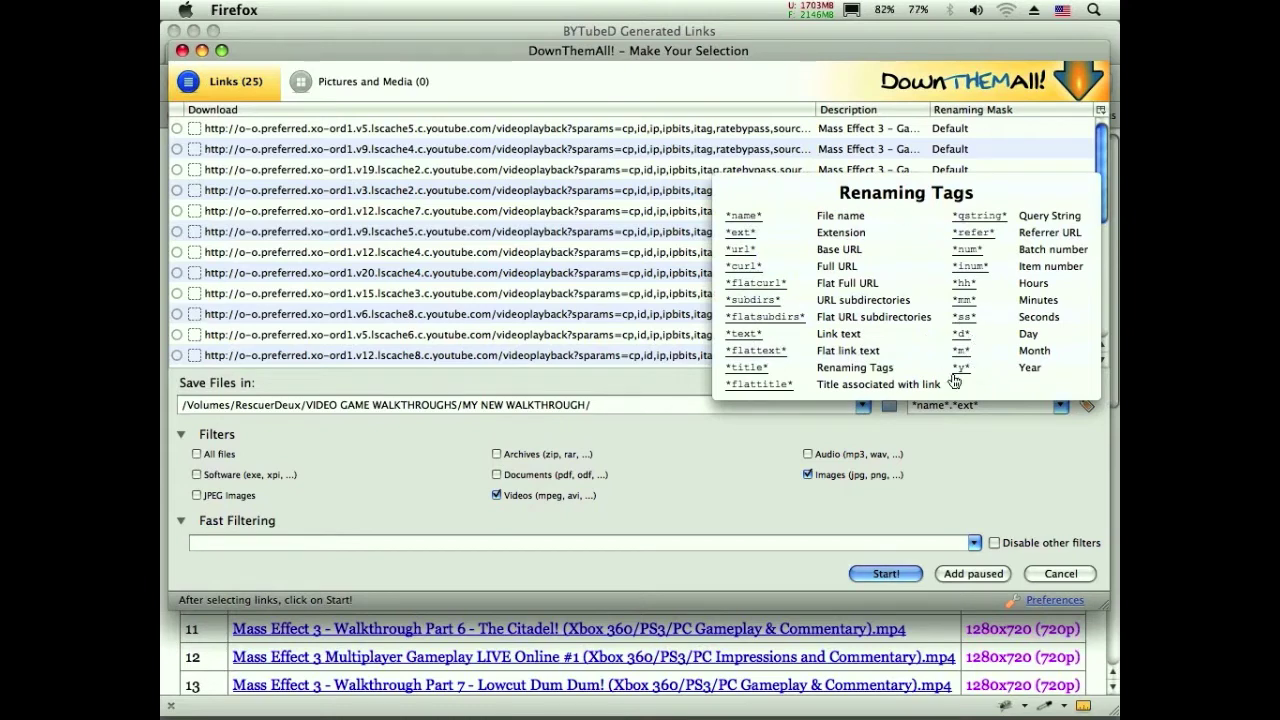
pyautogui.click(1031, 475)
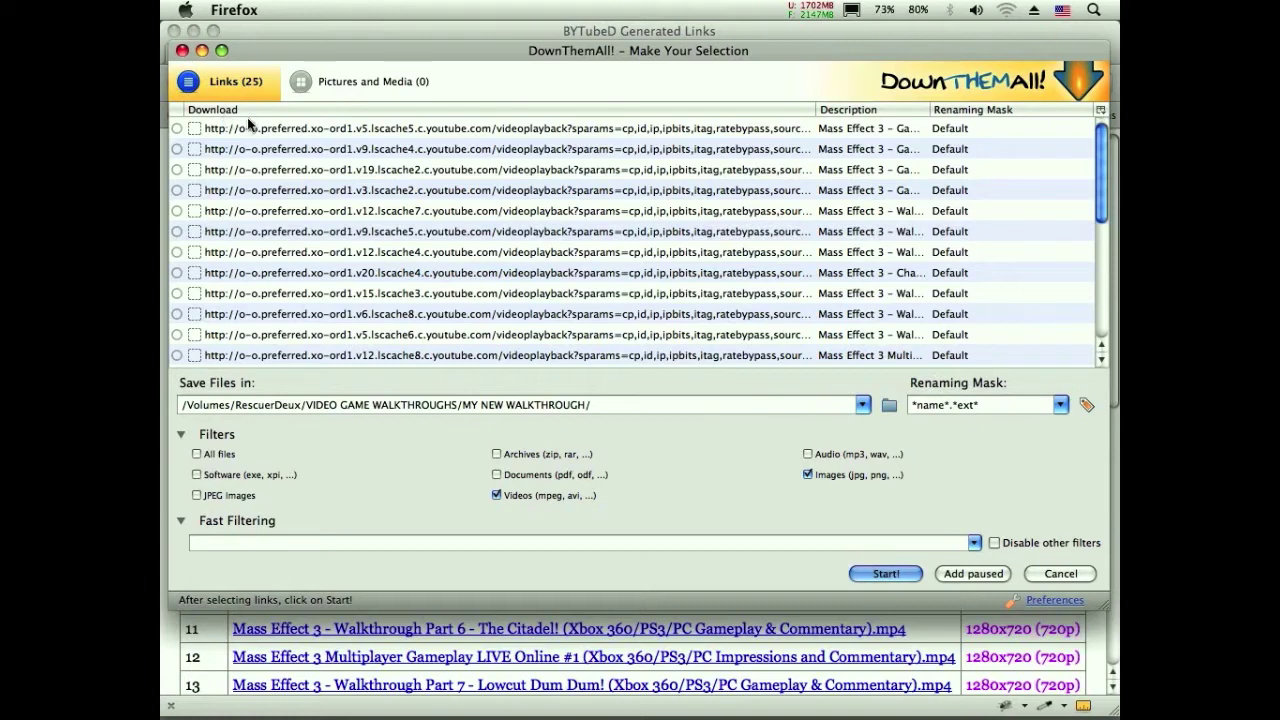
# - Check all 25 video links, using Shift+End and Check Selected Items
pyautogui.click(176, 128)
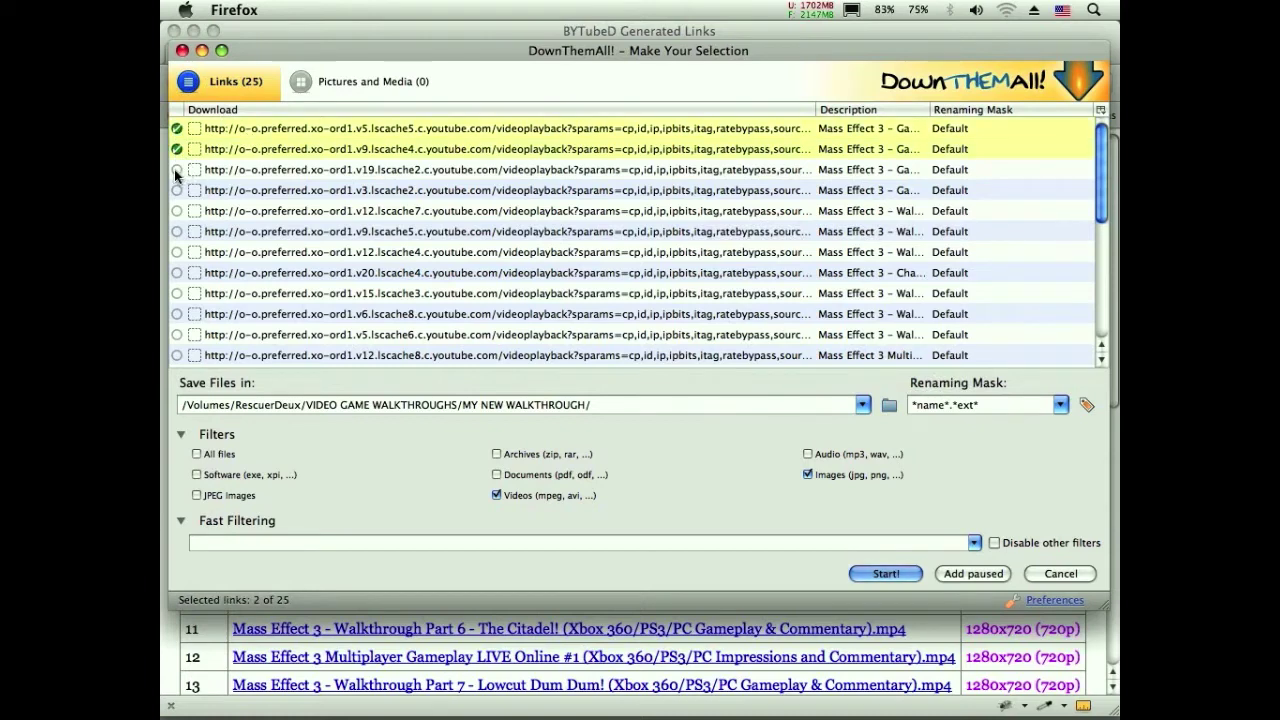
pyautogui.click(176, 169)
pyautogui.click(259, 193)
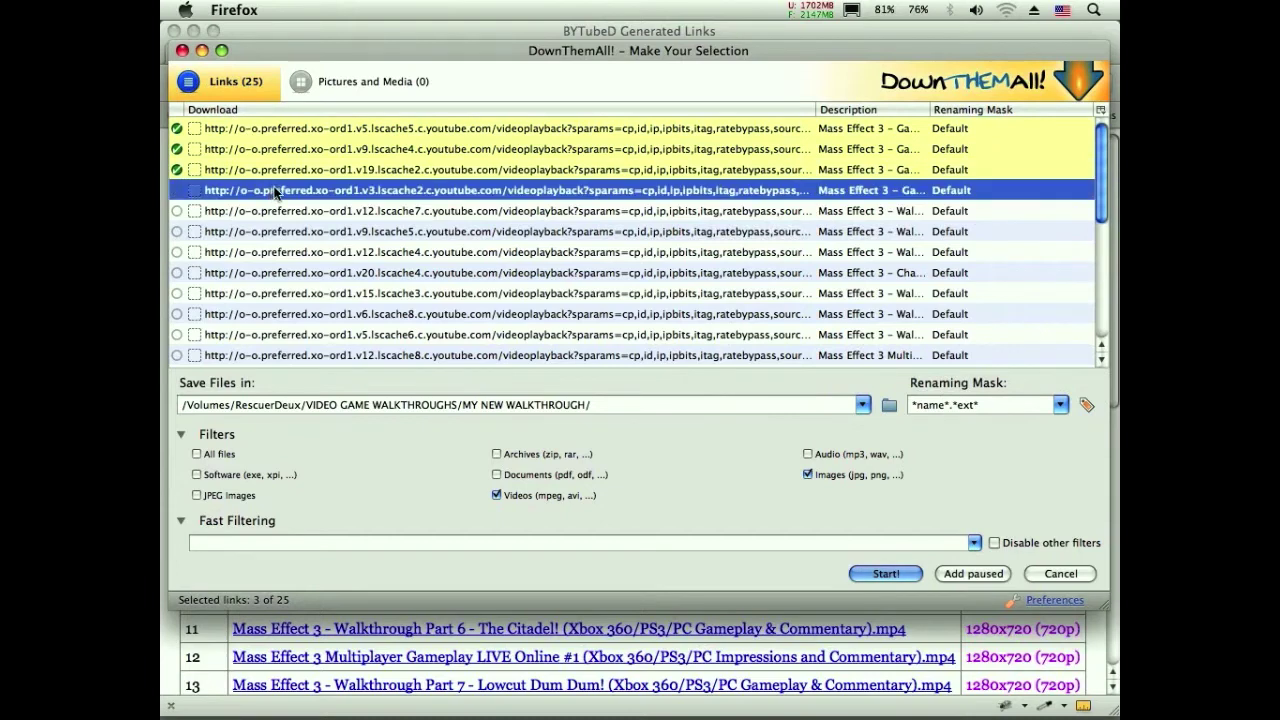
pyautogui.hotkey('shift', 'End')
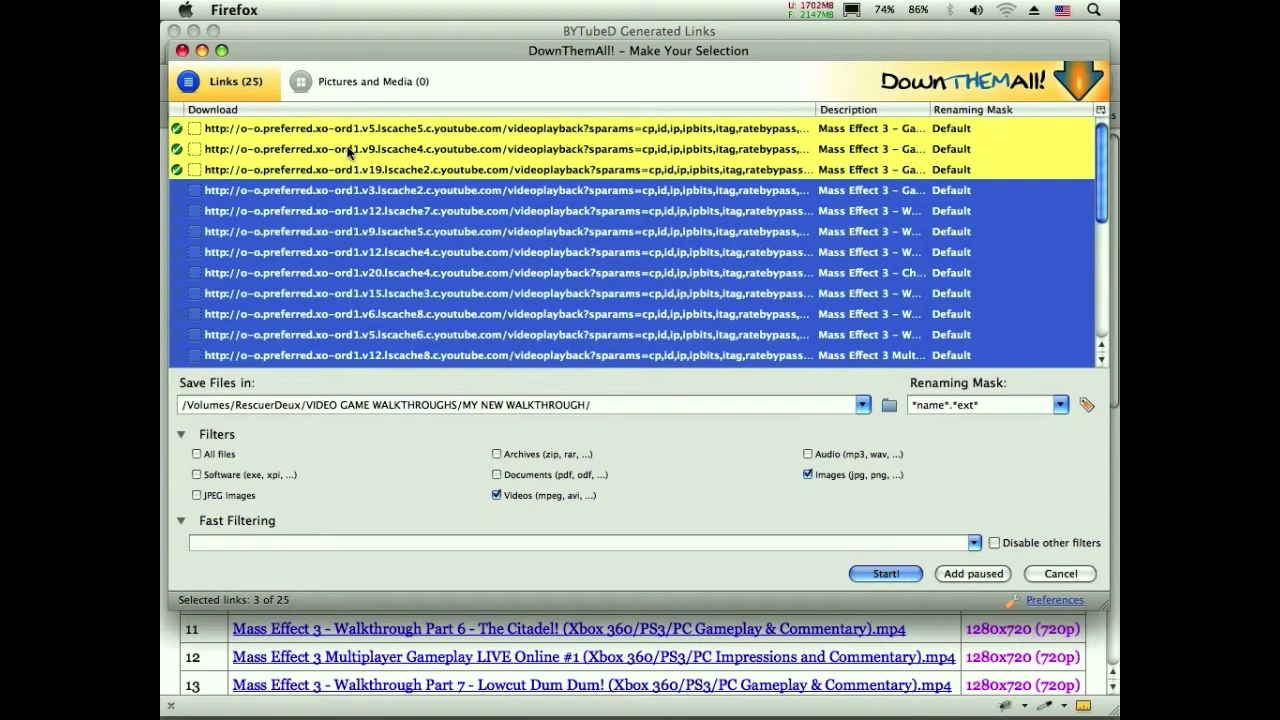
pyautogui.rightClick(280, 190)
pyautogui.click(334, 210)
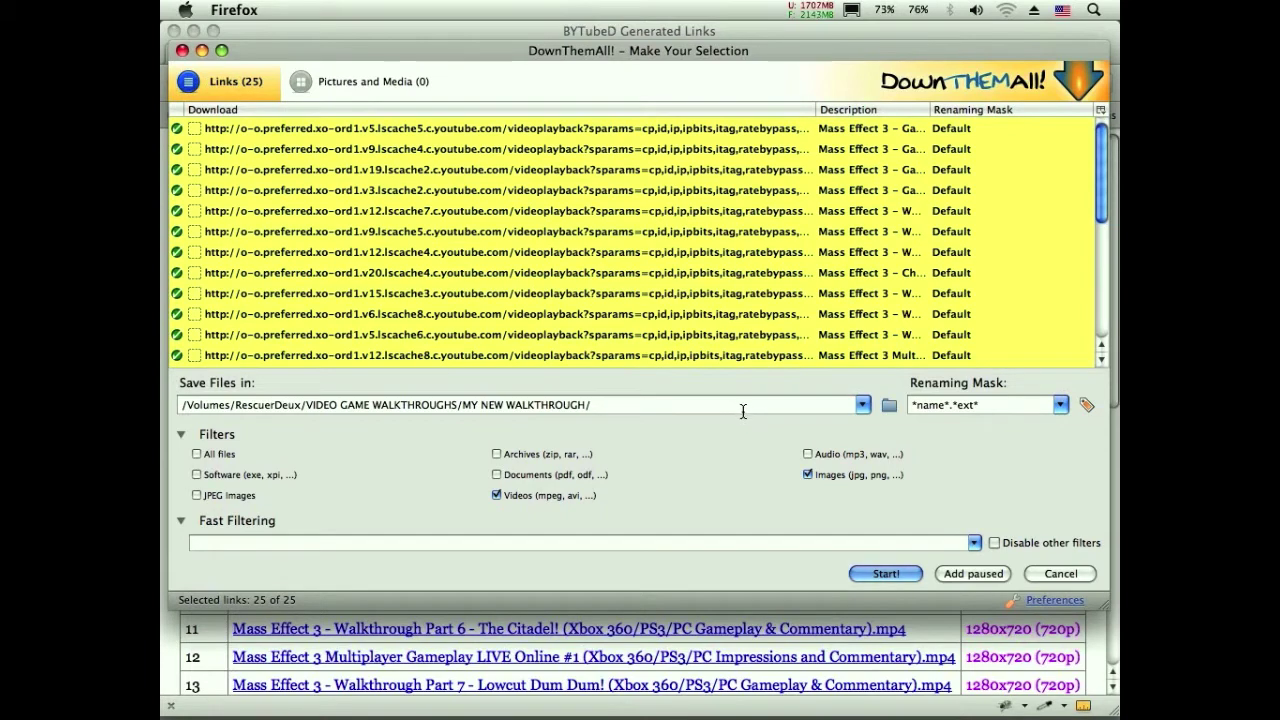
# - Keep MY NEW WALKTHROUGH as the save folder and start the downloads
pyautogui.click(862, 404)
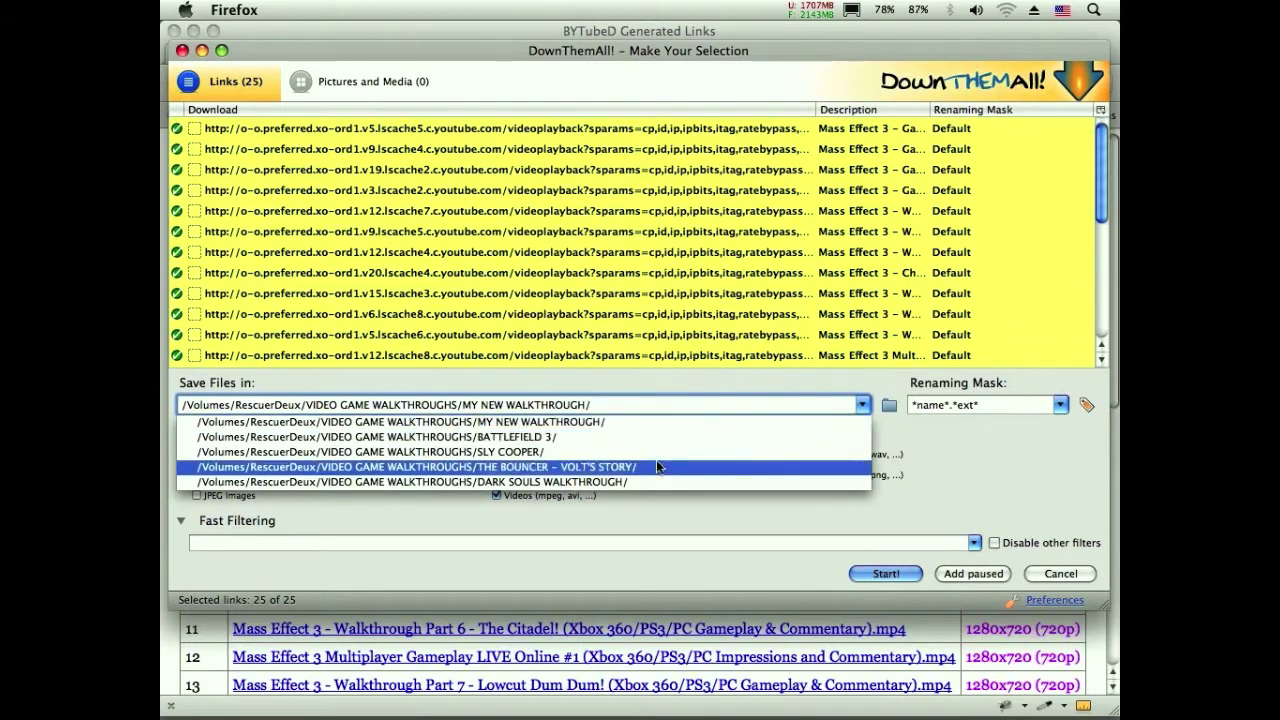
pyautogui.click(676, 386)
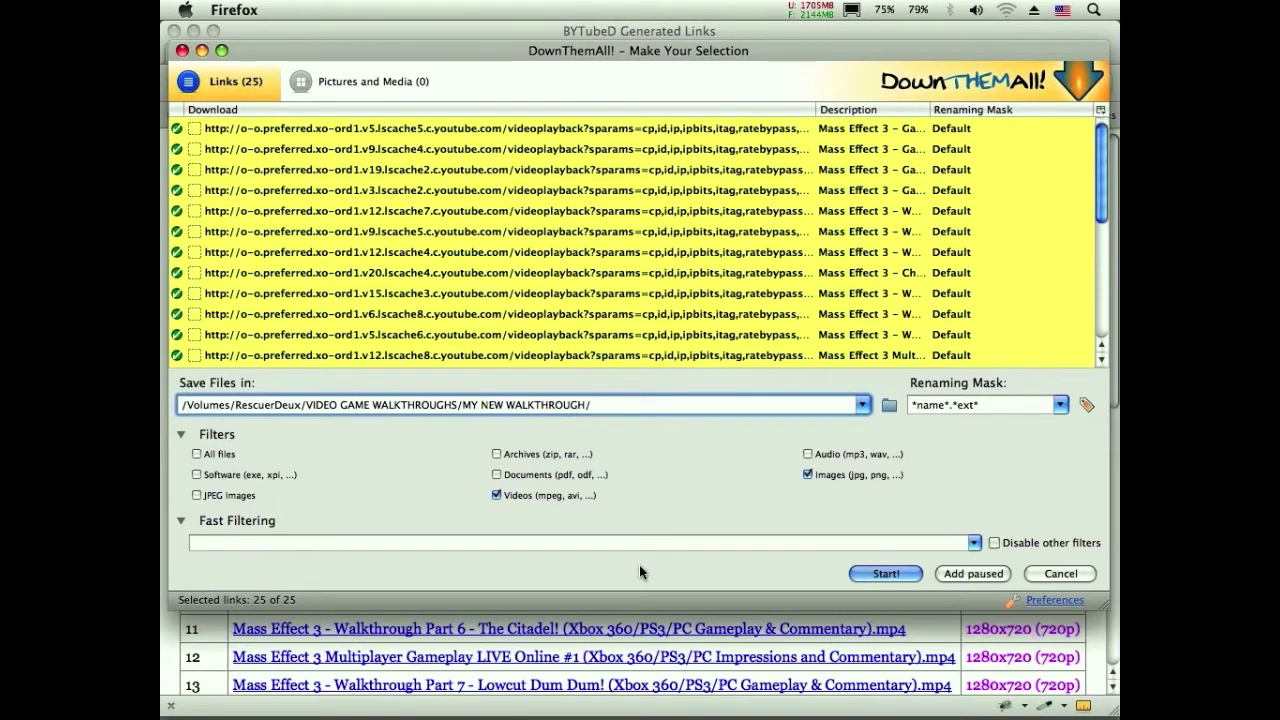
pyautogui.click(885, 575)
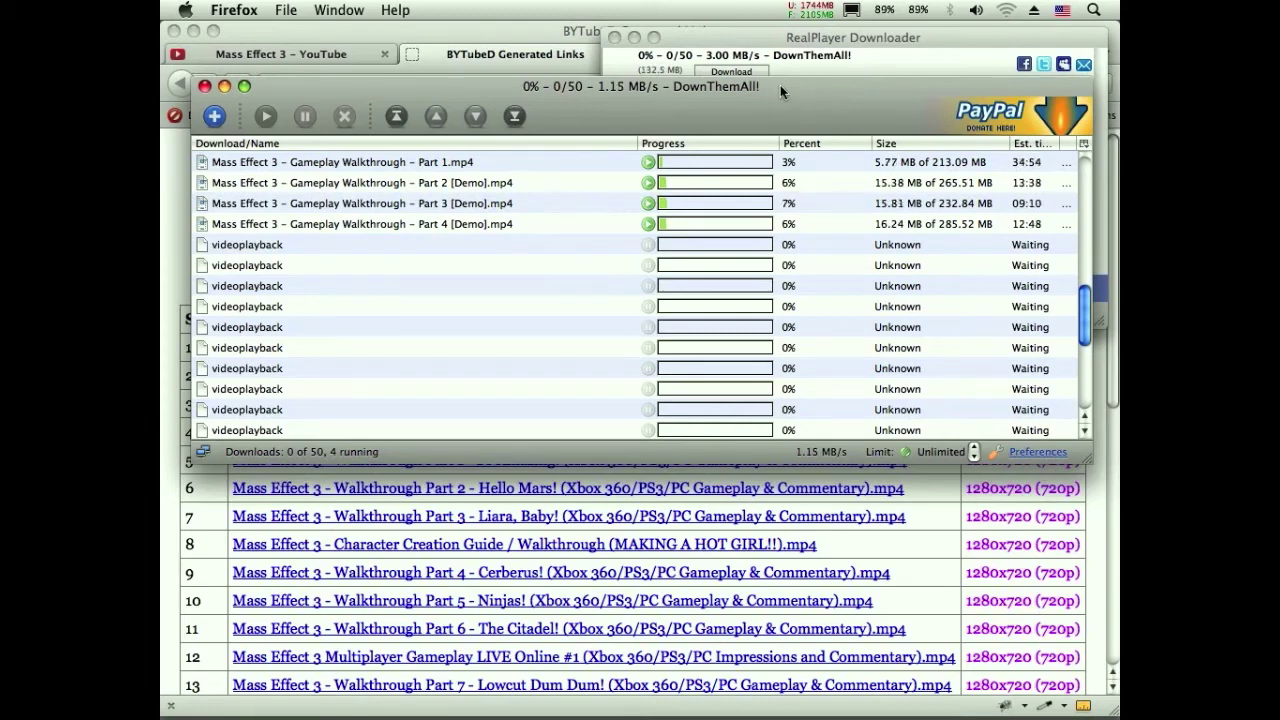
# - Move the DownThemAll! manager window higher while four downloads run
pyautogui.moveTo(791, 101); pyautogui.dragTo(800, 55)
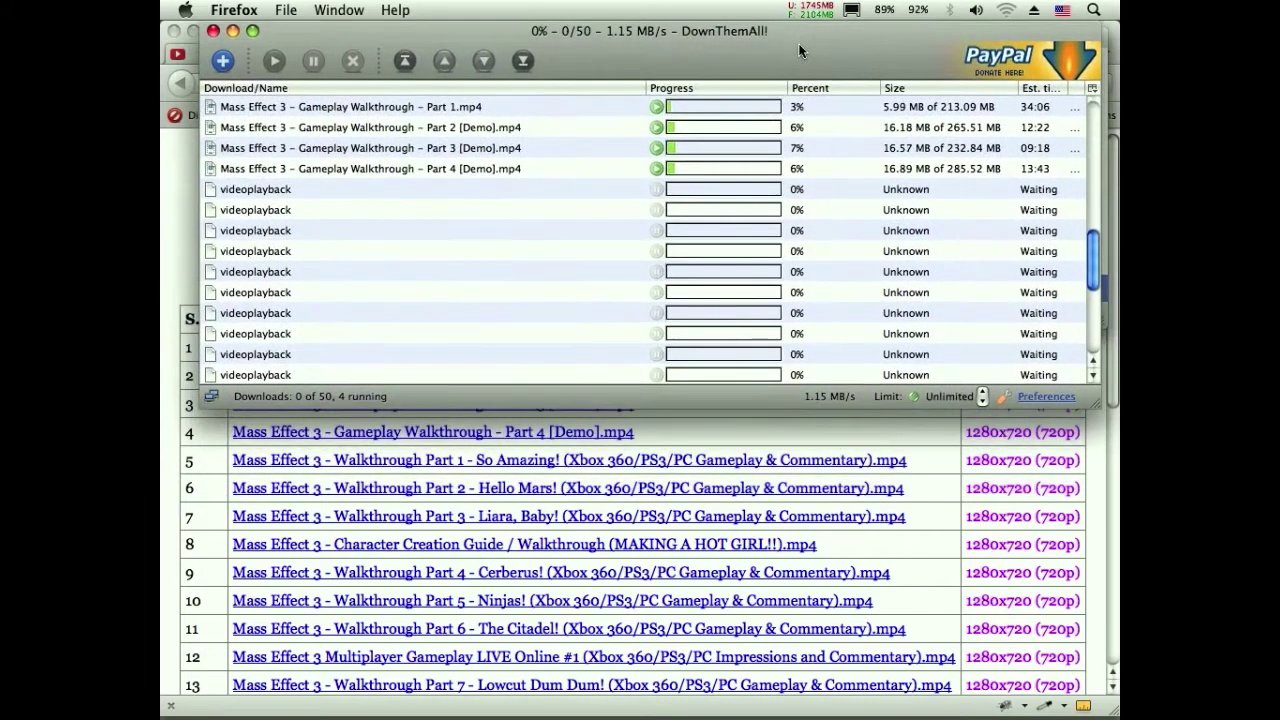